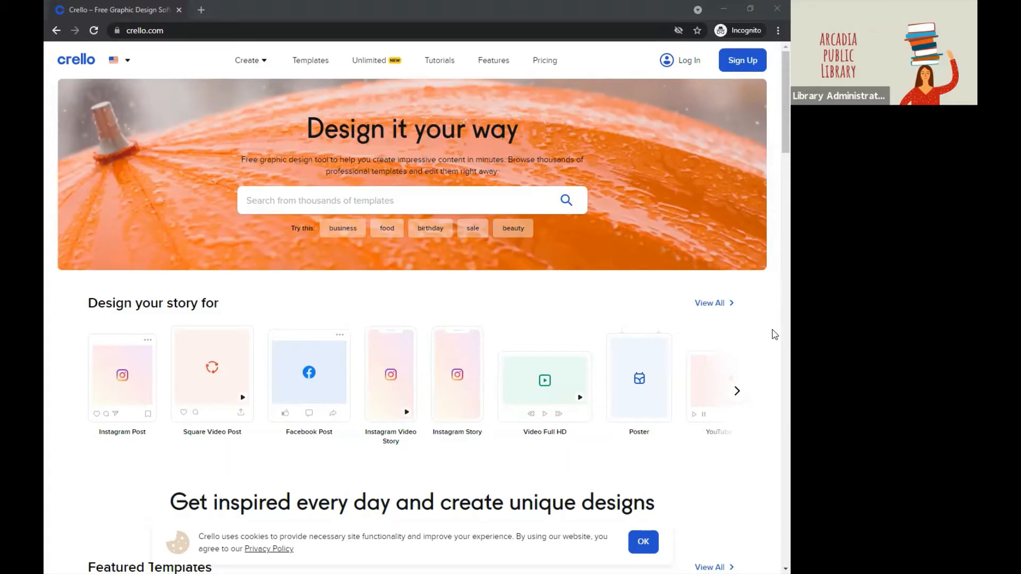
- Go from the sign-up page to the login form and log in to the existing account
{"action": "left_click", "coordinate": [739, 67]}
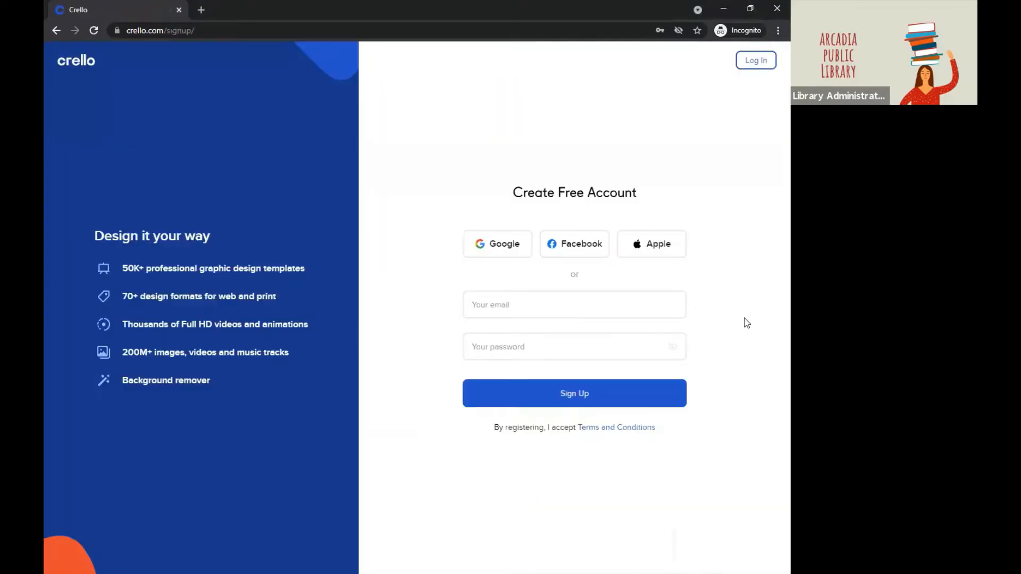
{"action": "left_click", "coordinate": [746, 67]}
{"action": "left_click", "coordinate": [593, 332]}
{"action": "left_click", "coordinate": [577, 394]}
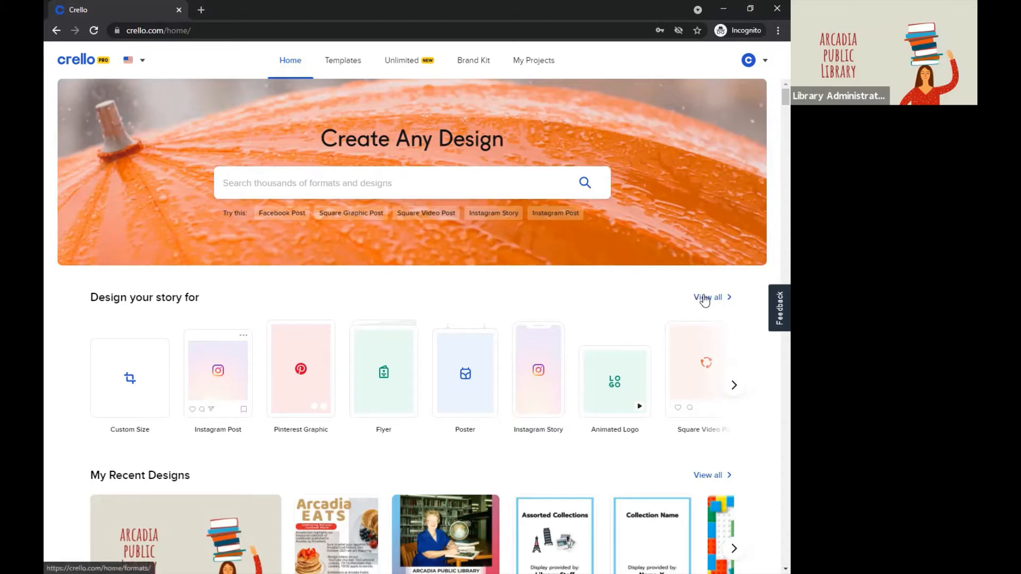
- Open the full list of design formats and look through the Posts & Stories and Covers & Headers categories
{"action": "left_click", "coordinate": [704, 299]}
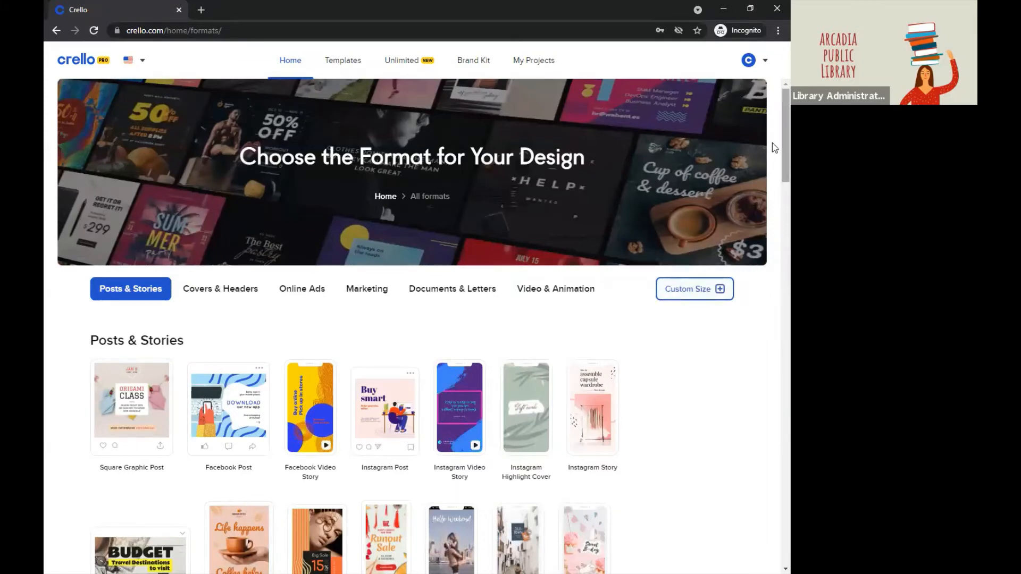
{"action": "scroll", "coordinate": [774, 159], "scroll_direction": "down", "scroll_amount": 2}
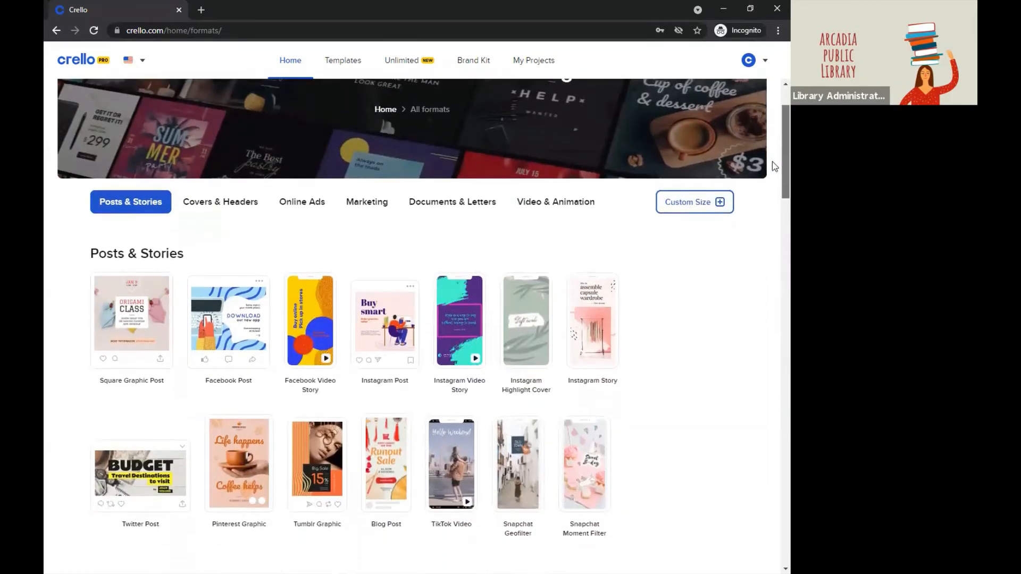
{"action": "scroll", "coordinate": [773, 166], "scroll_direction": "down", "scroll_amount": 3}
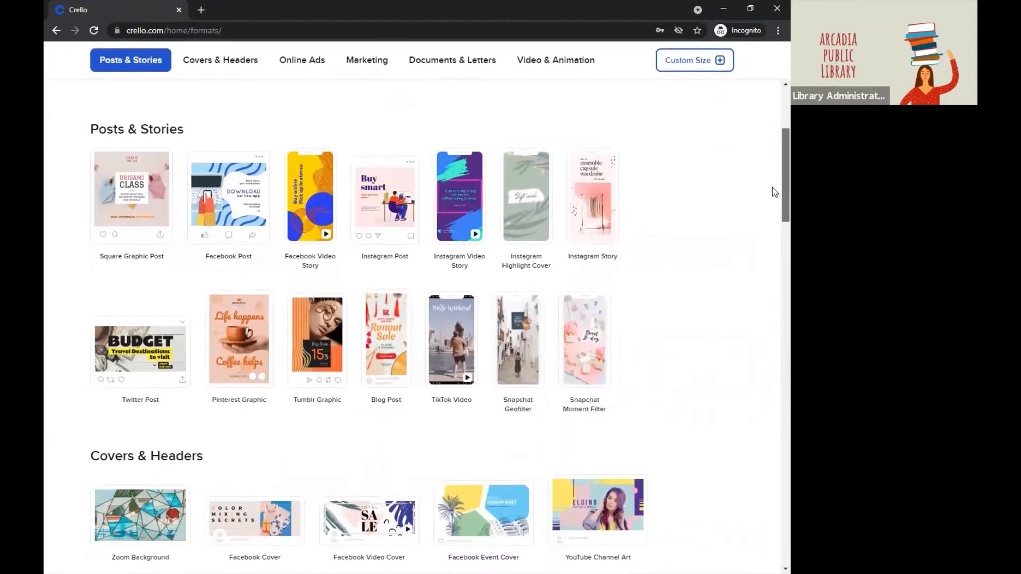
{"action": "scroll", "coordinate": [772, 192], "scroll_direction": "down", "scroll_amount": 2}
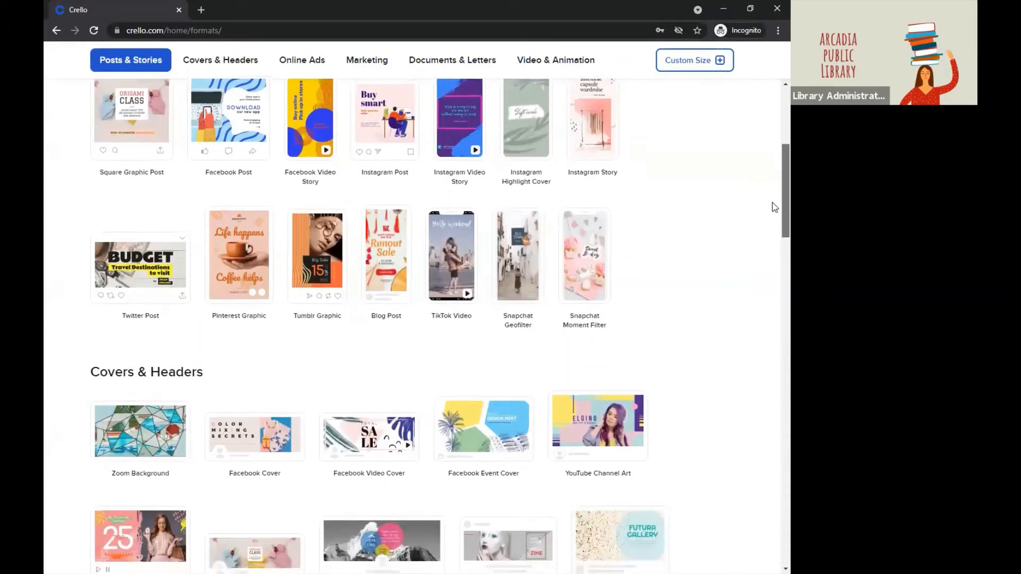
{"action": "scroll", "coordinate": [774, 207], "scroll_direction": "down", "scroll_amount": 1}
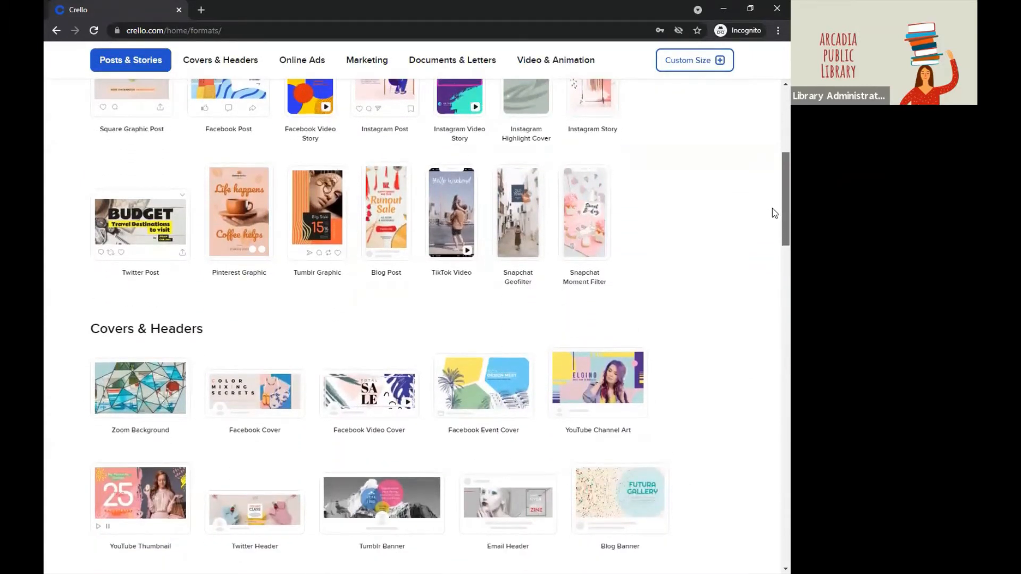
{"action": "scroll", "coordinate": [774, 212], "scroll_direction": "down", "scroll_amount": 1}
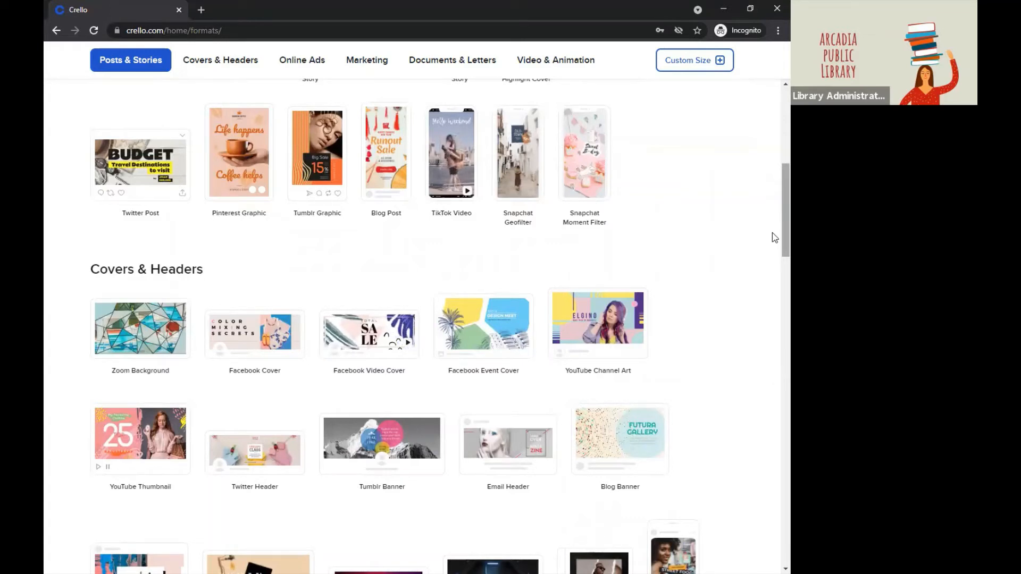
{"action": "scroll", "coordinate": [771, 186], "scroll_direction": "up", "scroll_amount": 5}
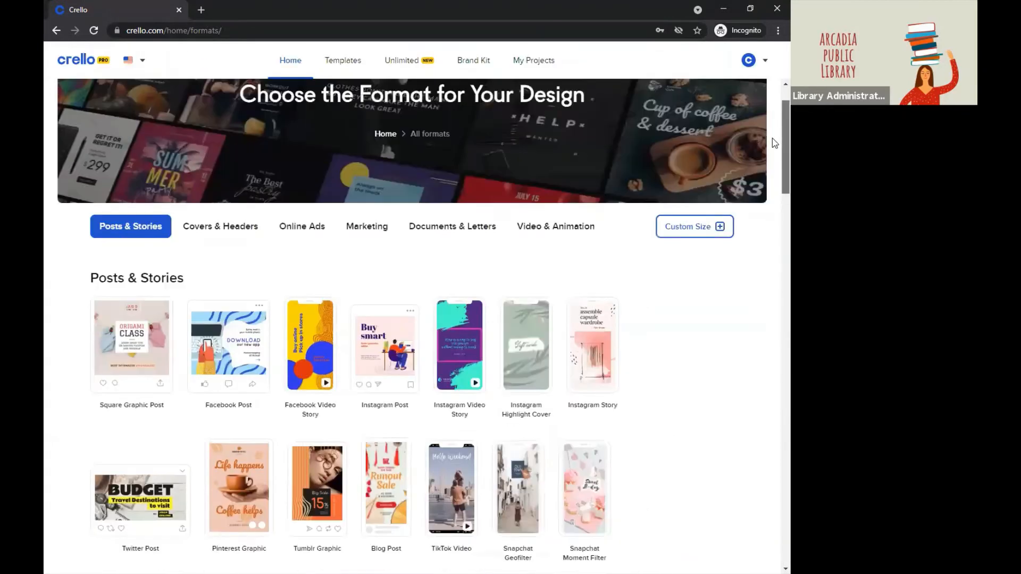
{"action": "scroll", "coordinate": [774, 143], "scroll_direction": "up", "scroll_amount": 1}
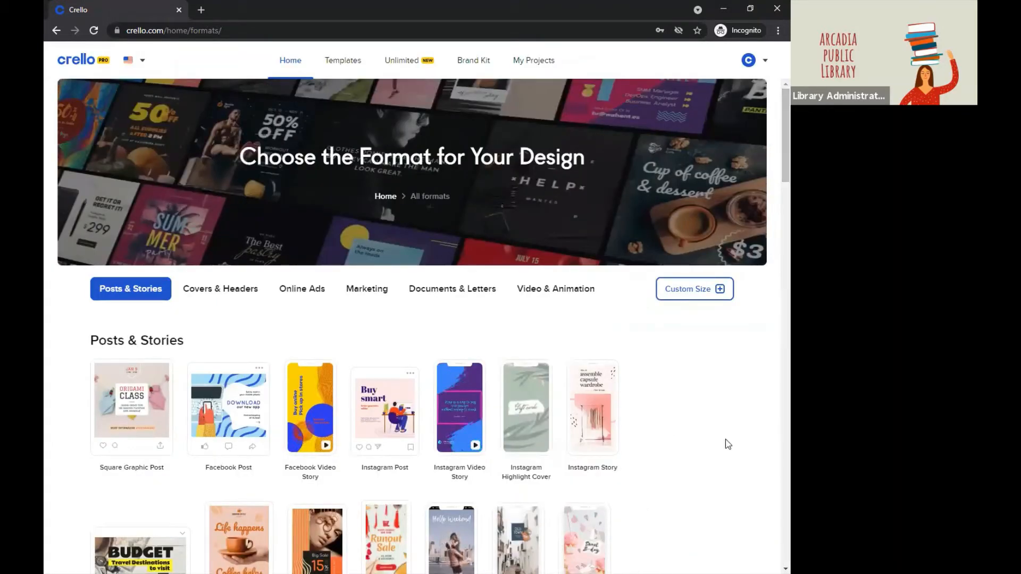
- Open the template library and make its search ready for a query
{"action": "left_click", "coordinate": [339, 58]}
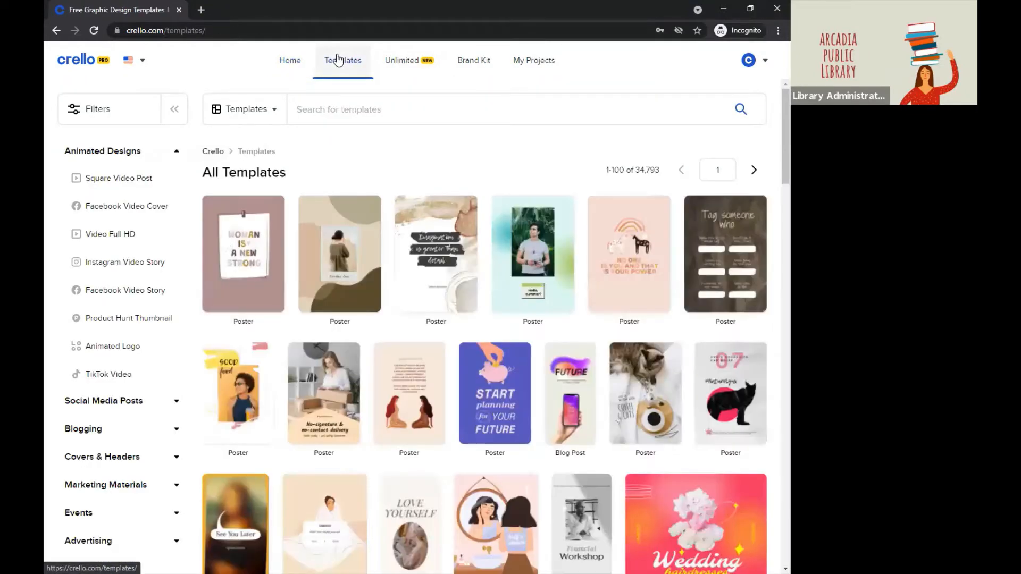
{"action": "left_click", "coordinate": [359, 106]}
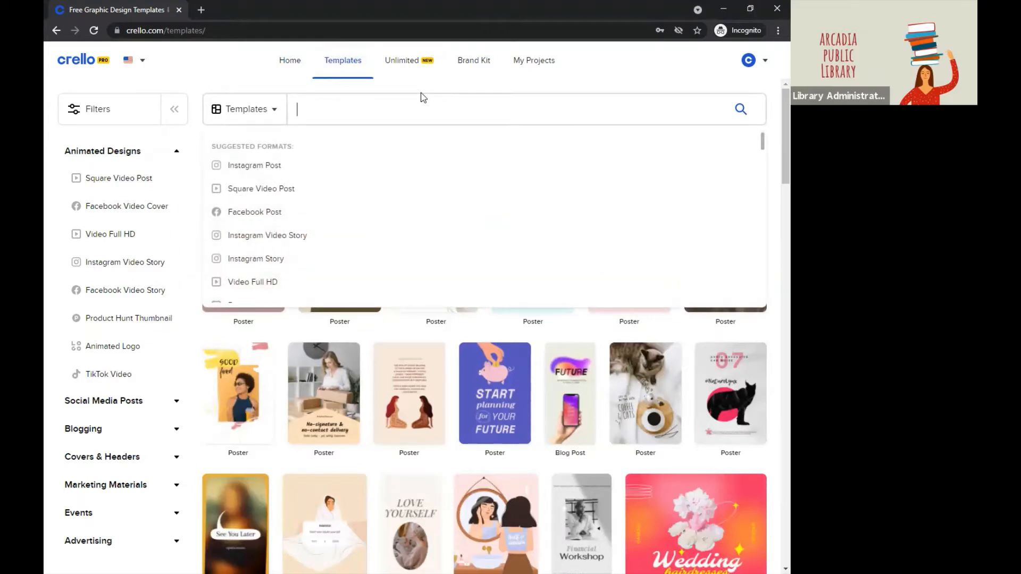
{"action": "type", "text": "food"}
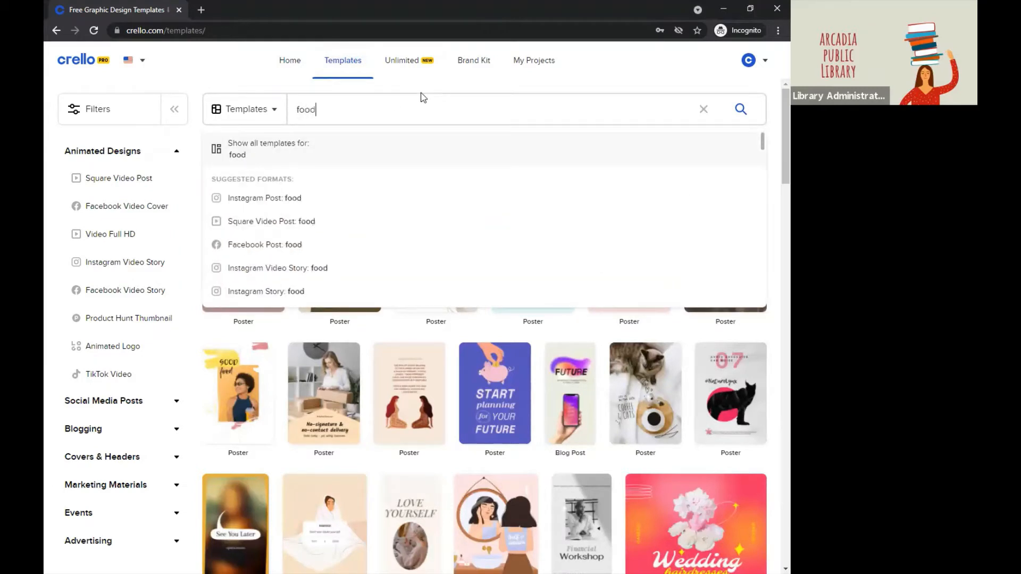
{"action": "key", "text": "BackSpace"}
{"action": "key", "text": "BackSpace"}
{"action": "key", "text": "BackSpace"}
{"action": "key", "text": "BackSpace"}
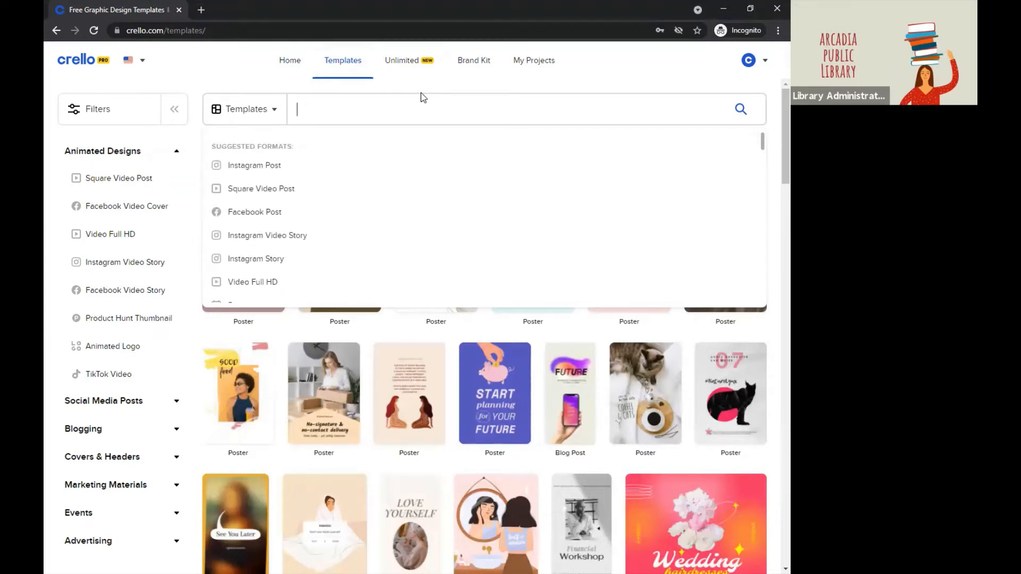
- Search all template formats for "breakfast" and clear the search to return to the full template collection
{"action": "type", "text": "breakf"}
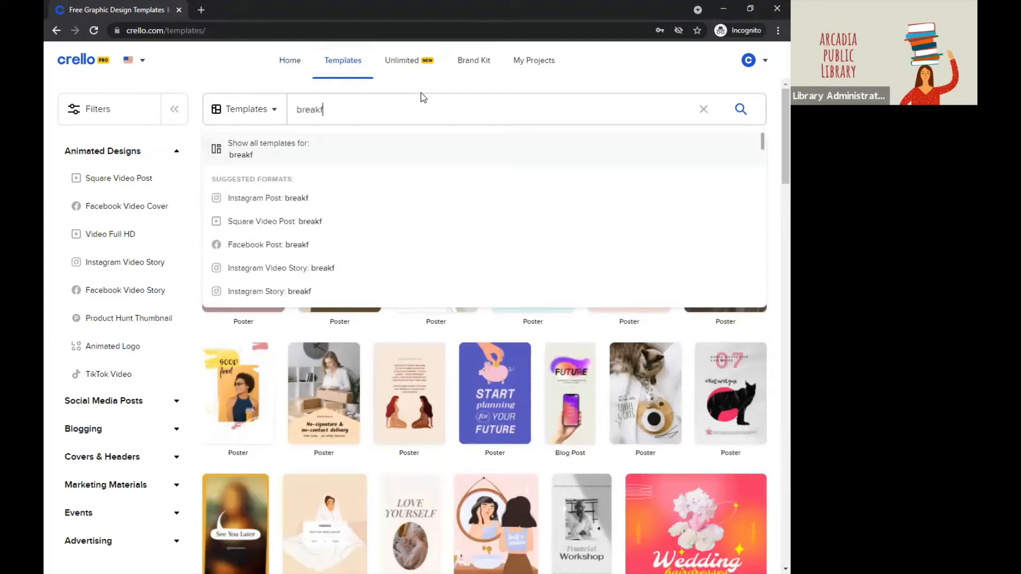
{"action": "type", "text": "ast"}
{"action": "left_click", "coordinate": [297, 160]}
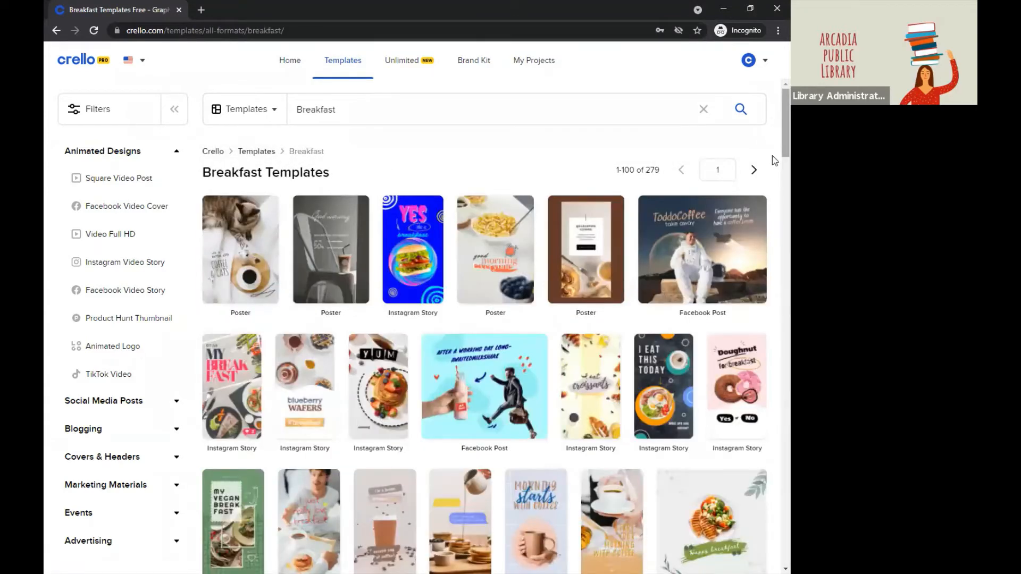
{"action": "left_click", "coordinate": [703, 109]}
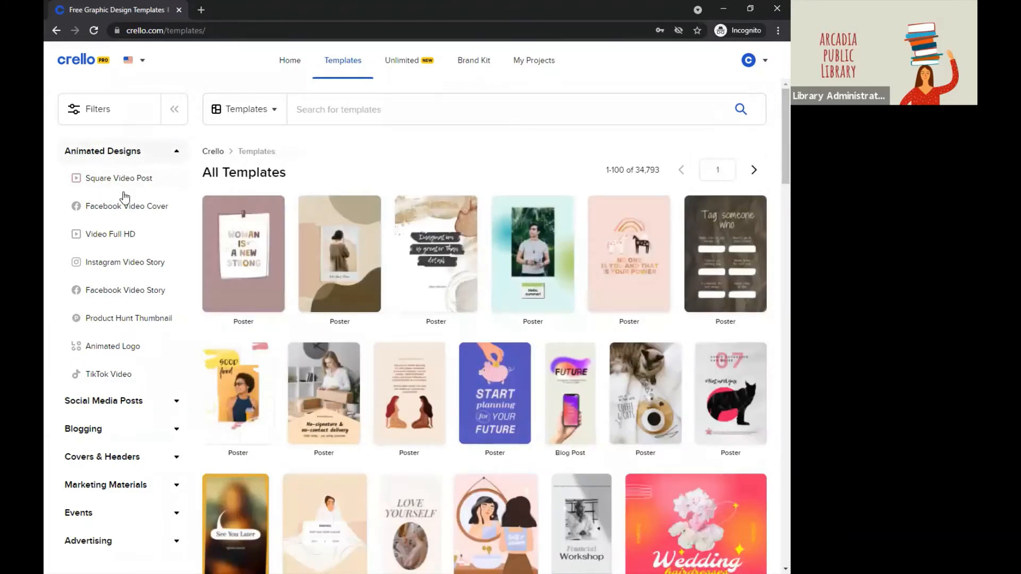
- Collapse the Animated Designs category and filter the templates to Square Graphic Post under Social Media Posts
{"action": "left_click", "coordinate": [97, 153]}
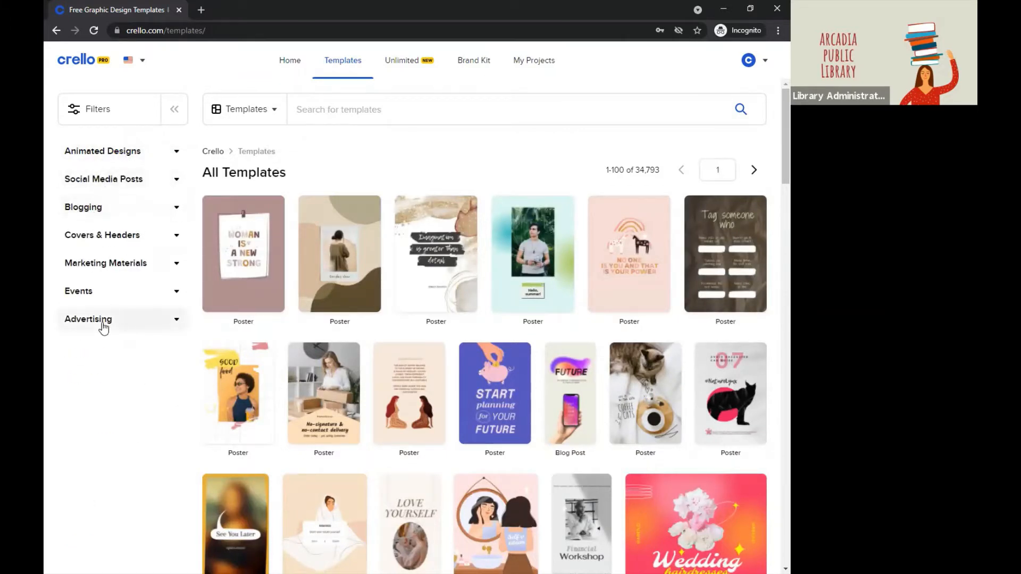
{"action": "left_click", "coordinate": [108, 180]}
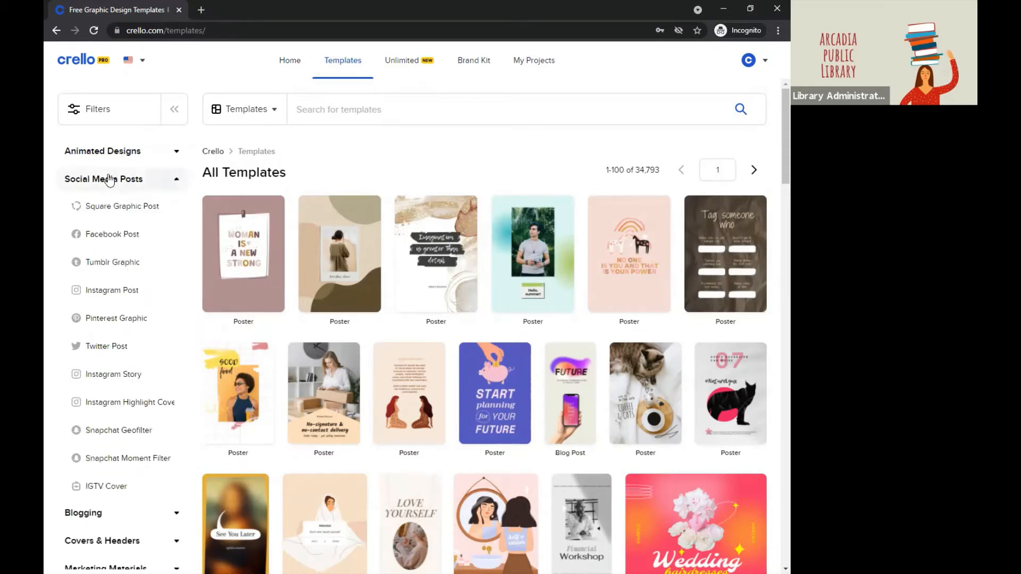
{"action": "left_click", "coordinate": [117, 210]}
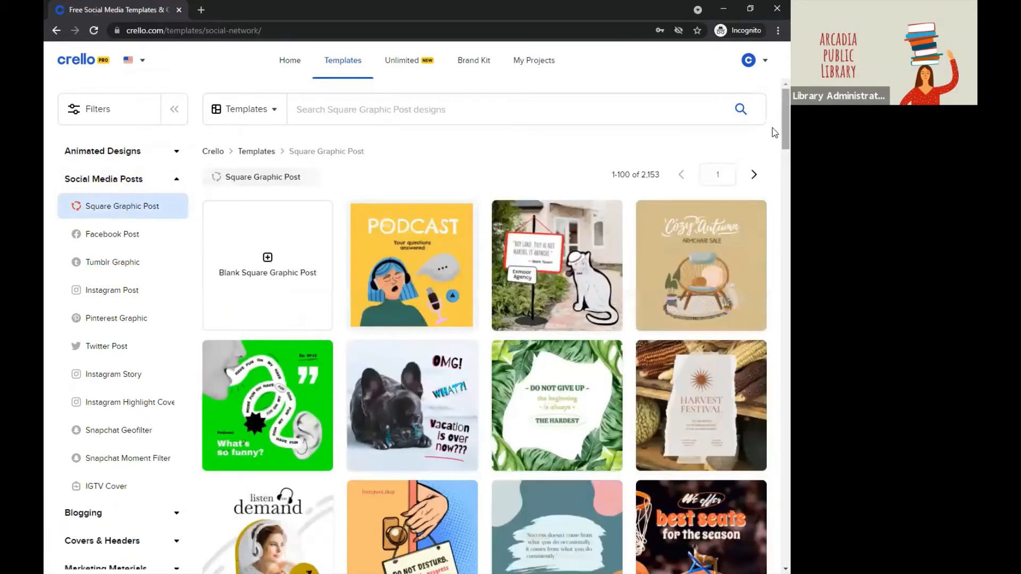
- Preview the sad dog "Vacation is over now???" square post template at large size and close the preview
{"action": "scroll", "coordinate": [772, 133], "scroll_direction": "down", "scroll_amount": 1}
{"action": "scroll", "coordinate": [772, 139], "scroll_direction": "down", "scroll_amount": 3}
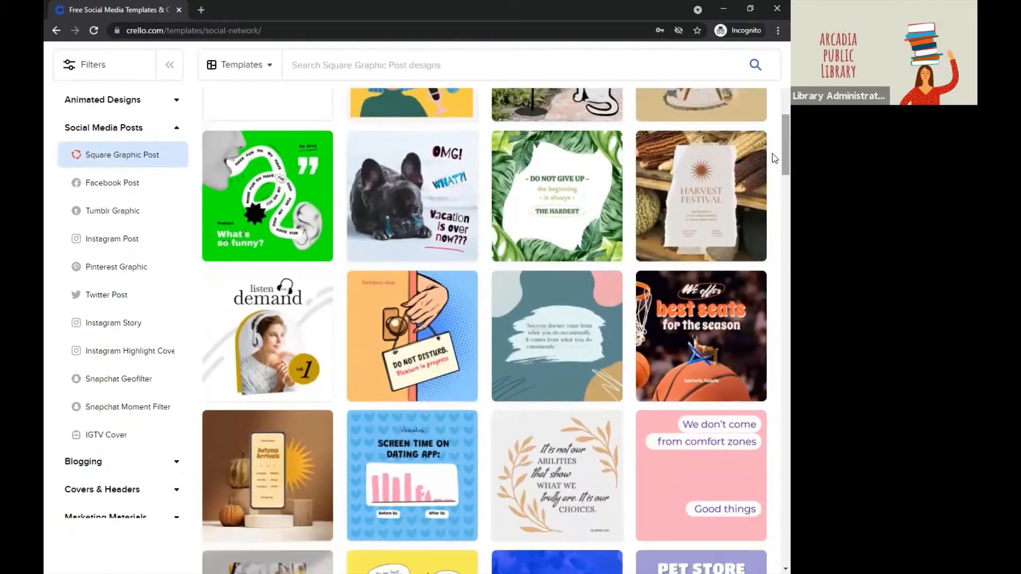
{"action": "mouse_move", "coordinate": [405, 249]}
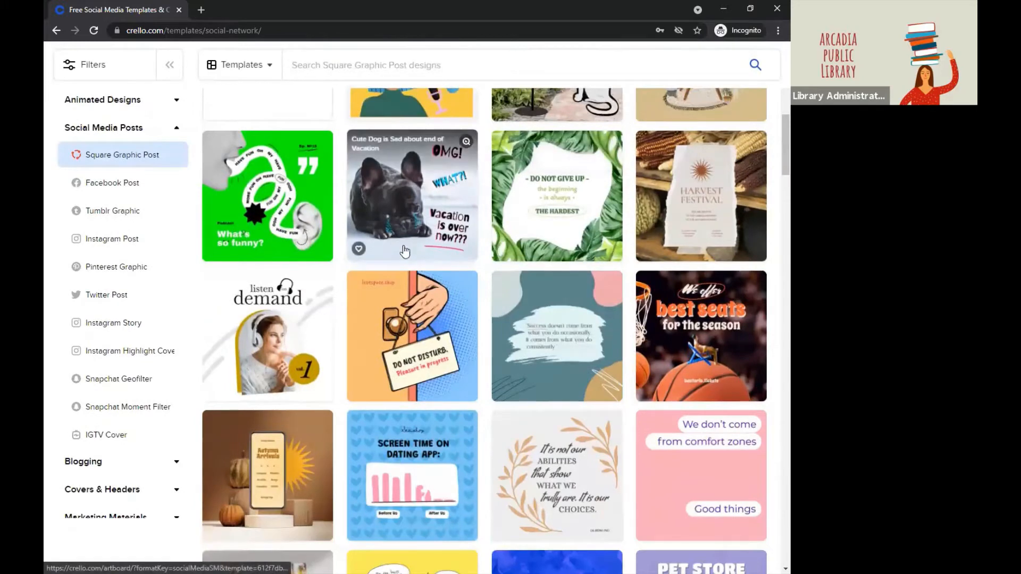
{"action": "left_click", "coordinate": [465, 144]}
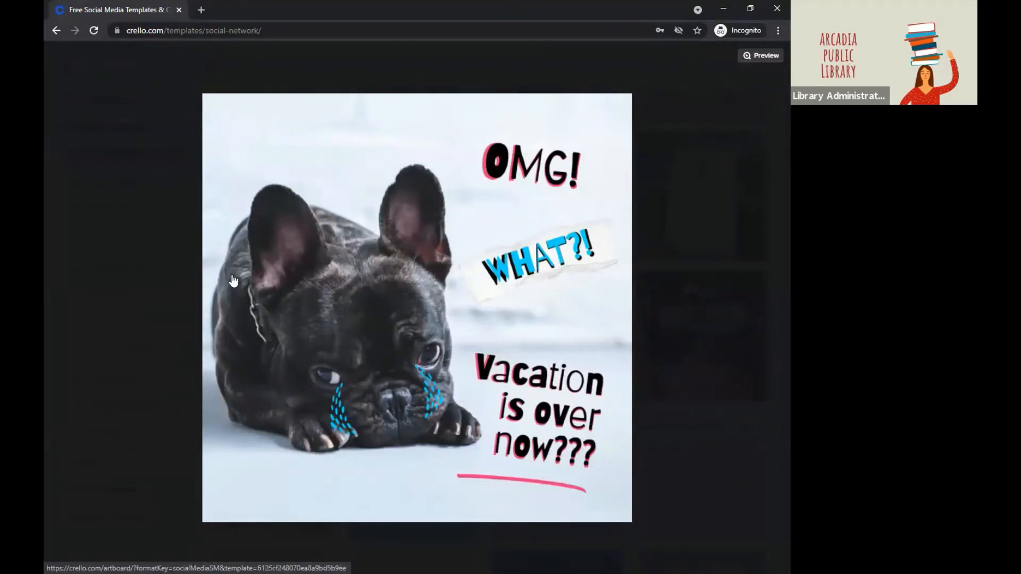
{"action": "key", "text": "Escape"}
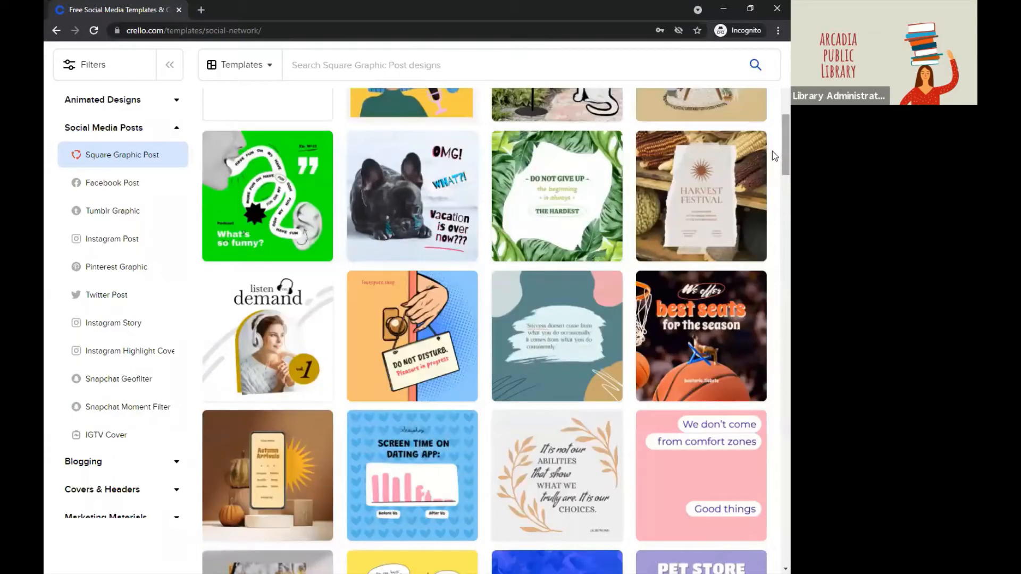
- Open the "Woman holding Cute Cat on Head" square post template for editing and dismiss the introductory tour
{"action": "scroll", "coordinate": [772, 152], "scroll_direction": "down", "scroll_amount": 5}
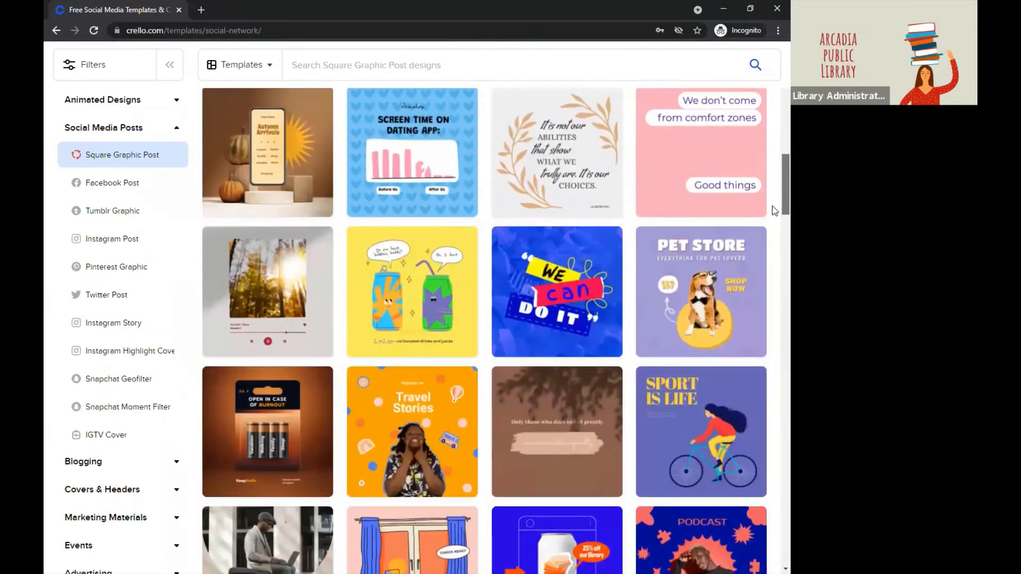
{"action": "scroll", "coordinate": [772, 206], "scroll_direction": "down", "scroll_amount": 3}
{"action": "scroll", "coordinate": [774, 234], "scroll_direction": "down", "scroll_amount": 8}
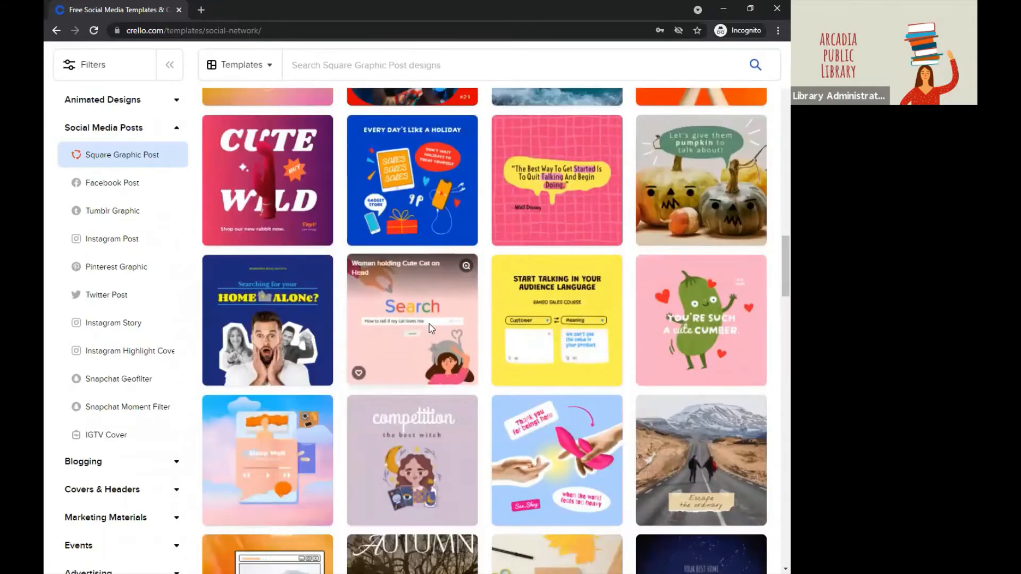
{"action": "left_click", "coordinate": [430, 330]}
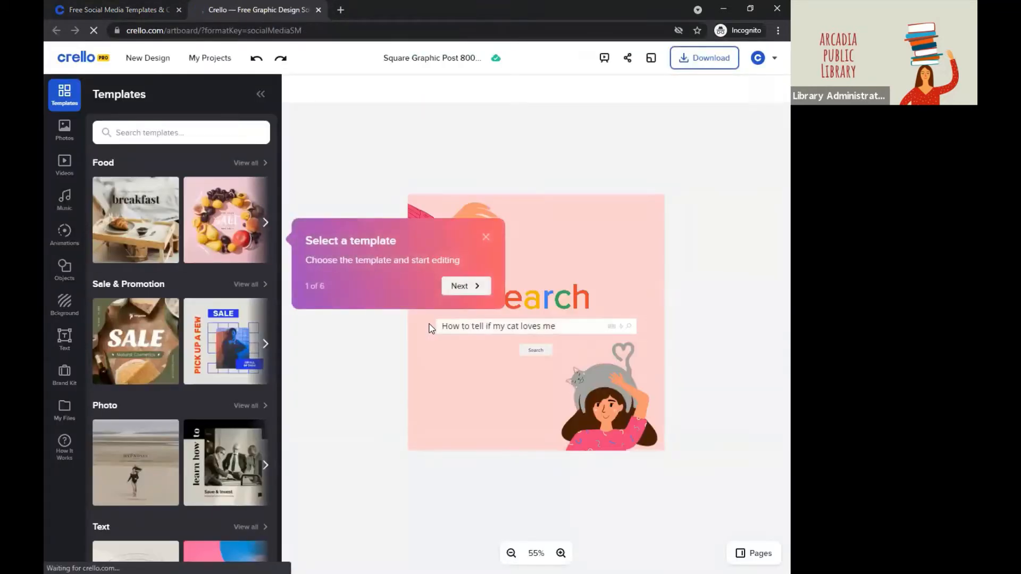
{"action": "left_click", "coordinate": [485, 238]}
{"action": "left_click", "coordinate": [280, 237]}
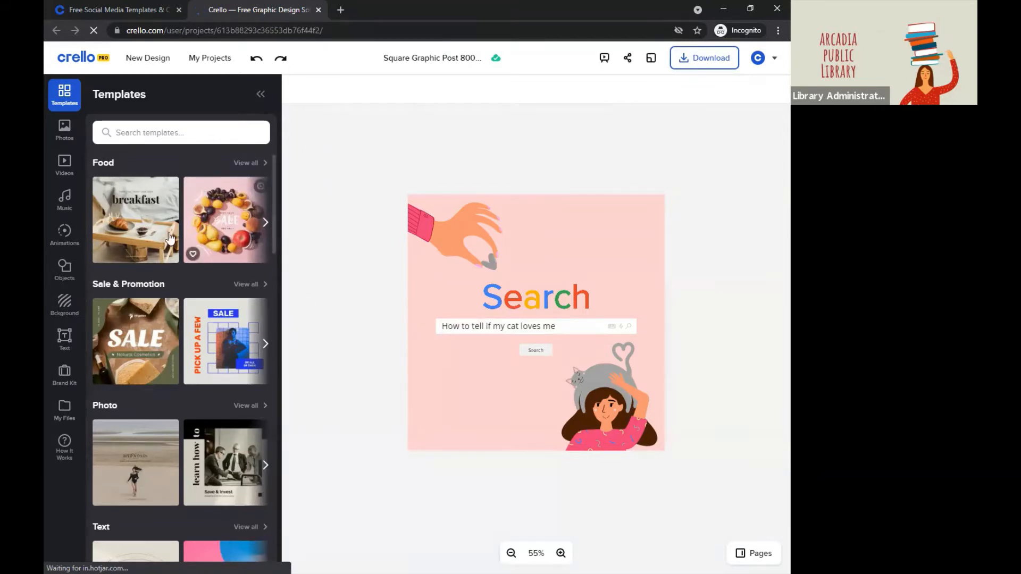
- Select the woman-with-cat illustration and the hand illustration one after the other to inspect them as separate objects
{"action": "left_click_drag", "start_coordinate": [274, 233], "coordinate": [291, 139]}
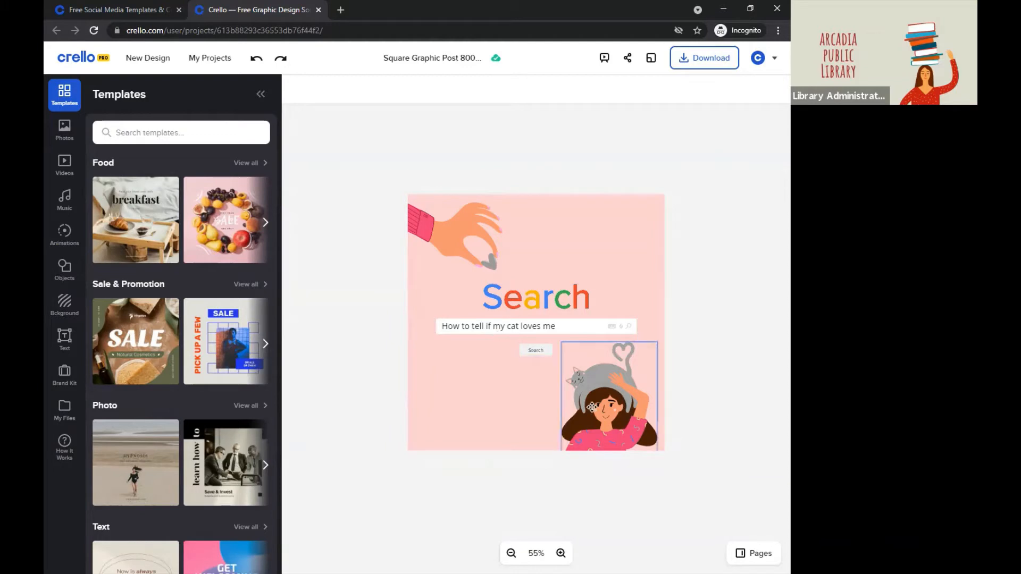
{"action": "left_click", "coordinate": [592, 407]}
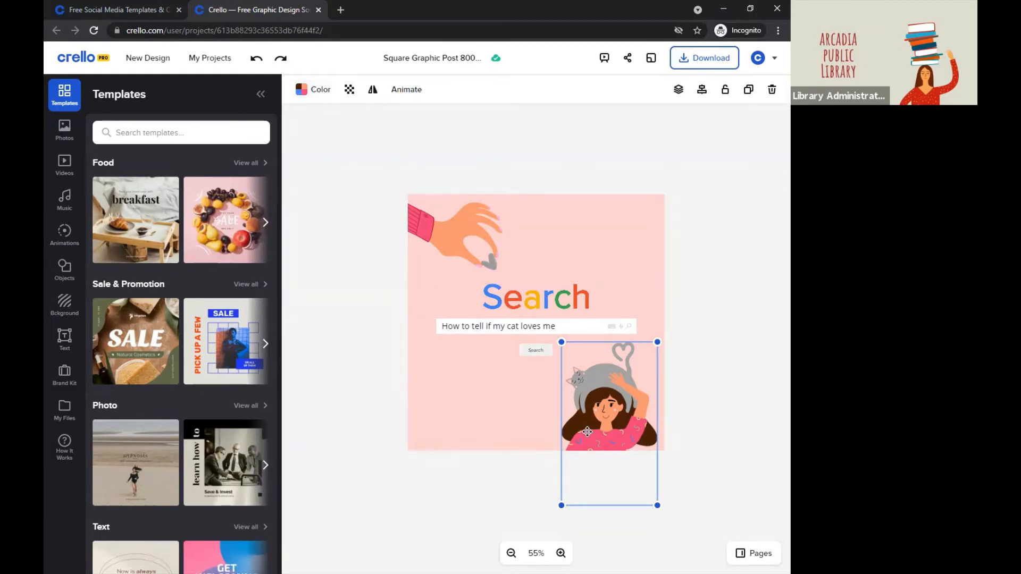
{"action": "left_click", "coordinate": [454, 259]}
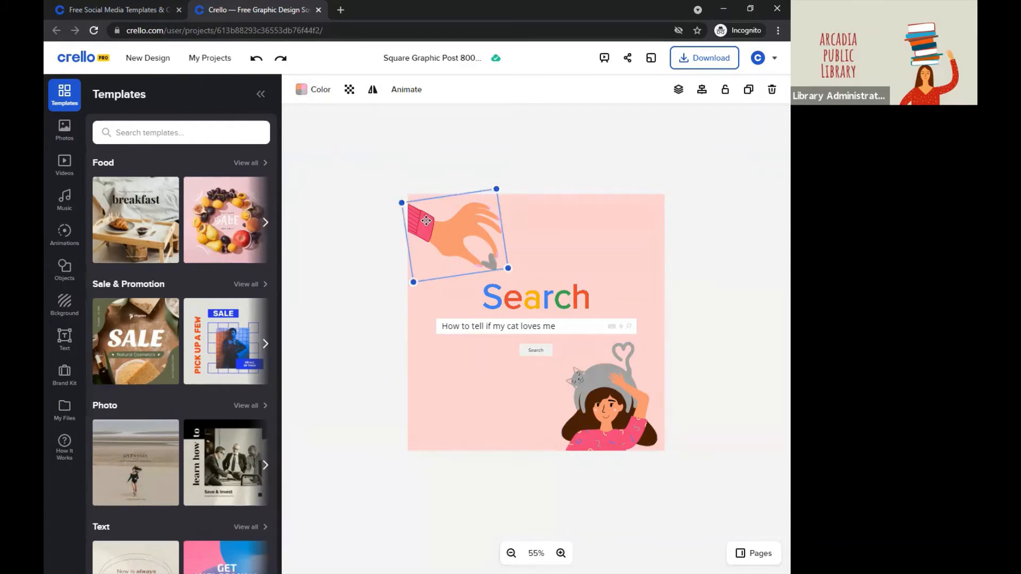
- Move the Search bar graphic down to the lower part of the design, overlapping the woman-with-cat illustration
{"action": "left_click", "coordinate": [547, 302]}
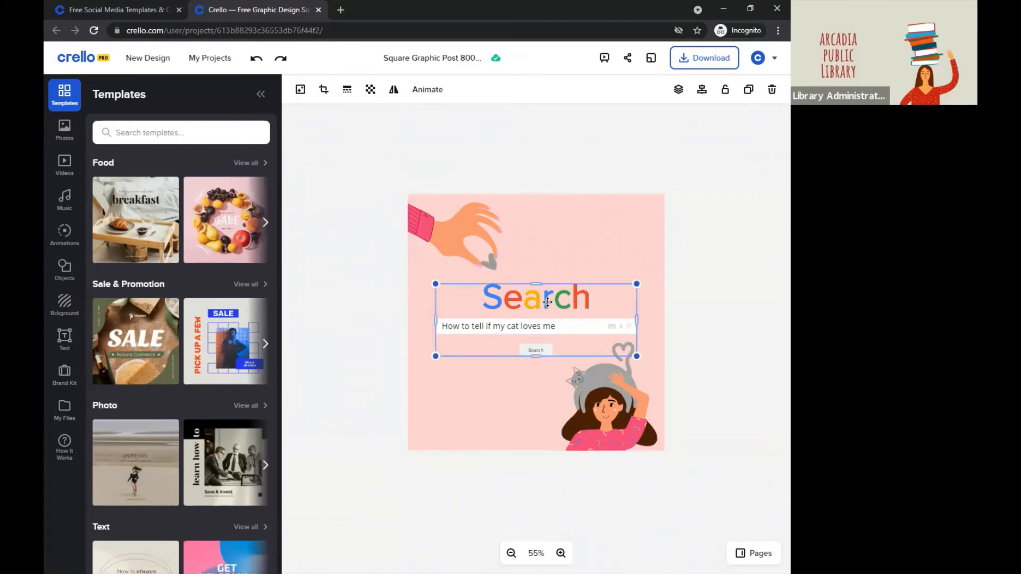
{"action": "left_click_drag", "start_coordinate": [538, 298], "coordinate": [503, 294]}
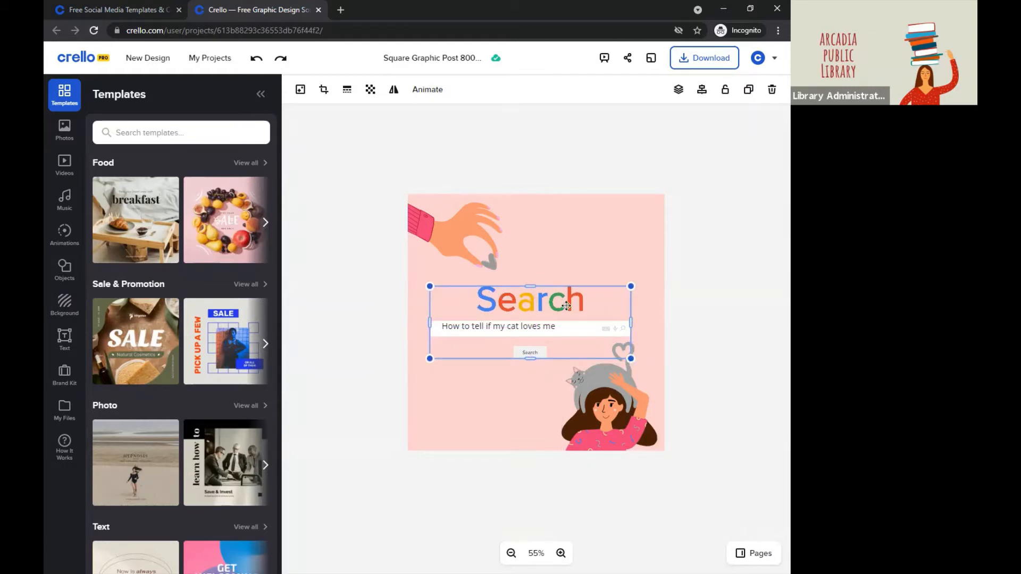
{"action": "left_click_drag", "start_coordinate": [543, 293], "coordinate": [558, 323]}
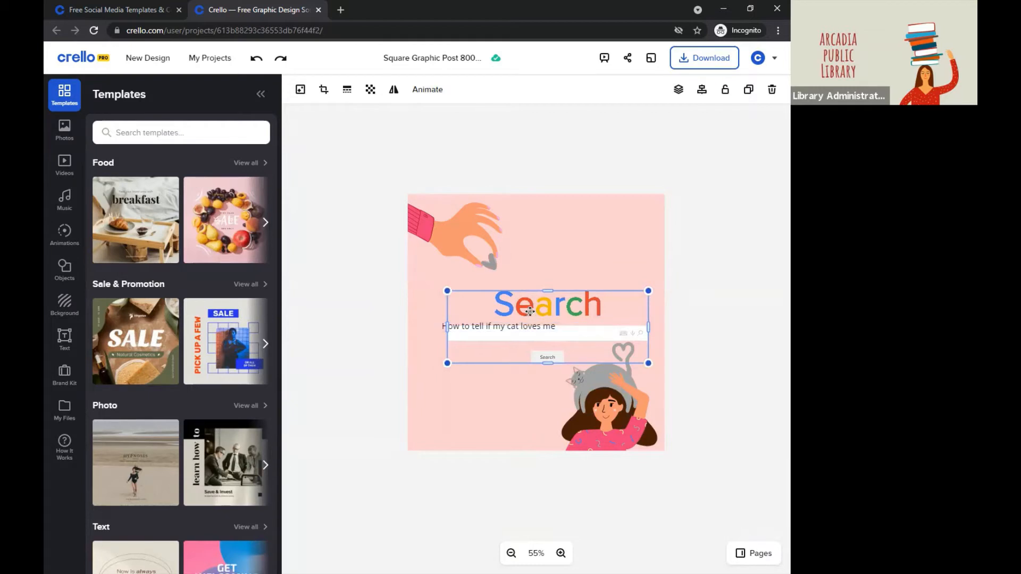
{"action": "left_click_drag", "start_coordinate": [511, 314], "coordinate": [506, 389]}
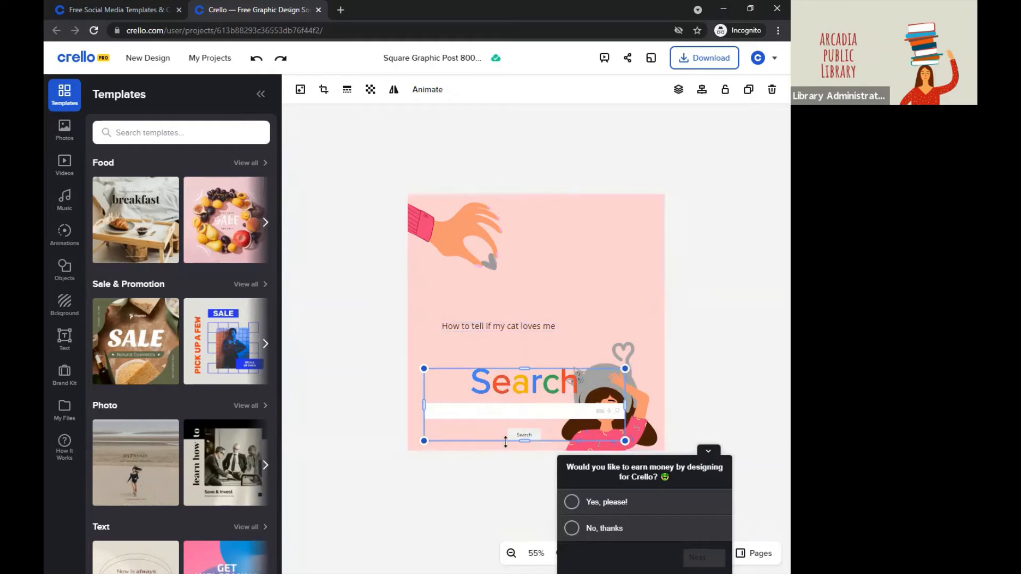
- Move the Search bar graphic back up so its white bar sits behind the text line
{"action": "left_click_drag", "start_coordinate": [506, 420], "coordinate": [507, 334]}
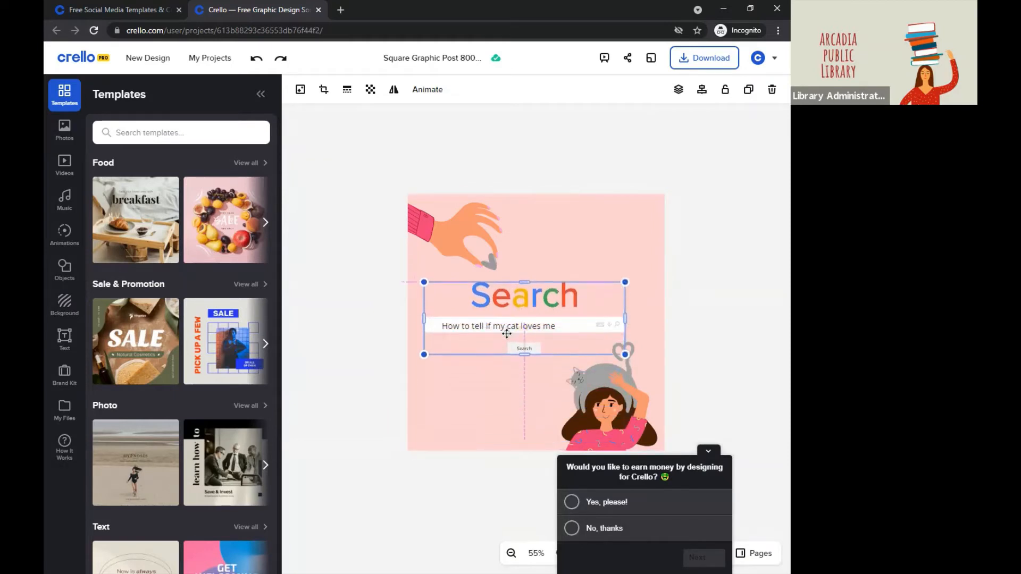
{"action": "left_click", "coordinate": [723, 327]}
- Replace the text in the search bar with "How to use Crello"
{"action": "left_click", "coordinate": [533, 325]}
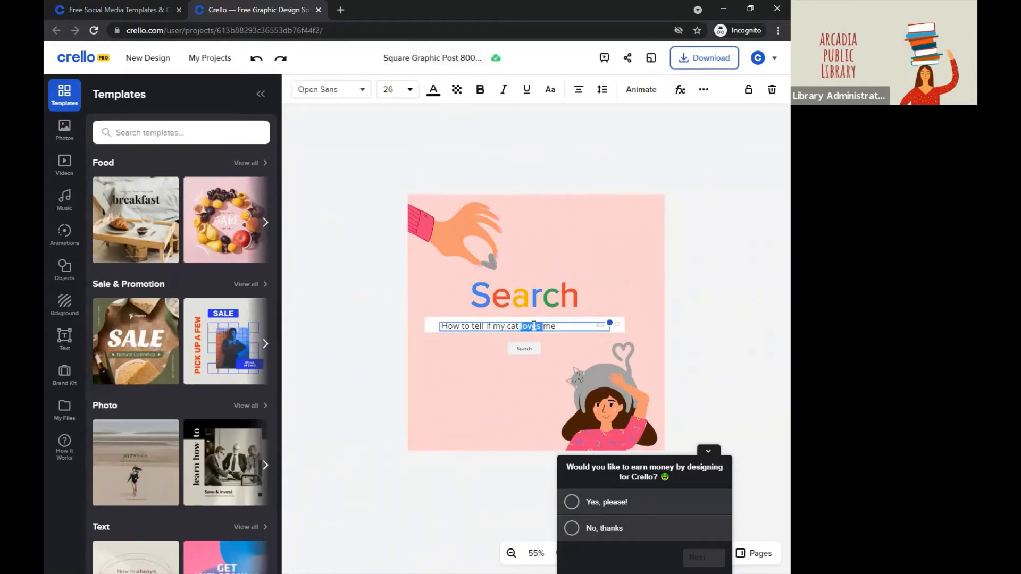
{"action": "left_click", "coordinate": [533, 326]}
{"action": "type", "text": "How"}
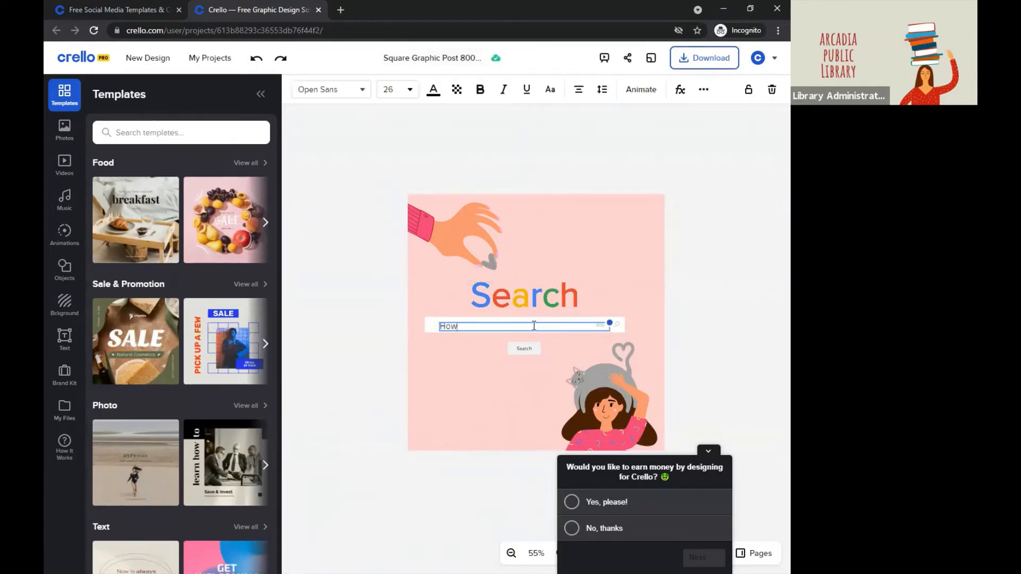
{"action": "type", "text": " to use Crello"}
{"action": "left_click", "coordinate": [758, 276]}
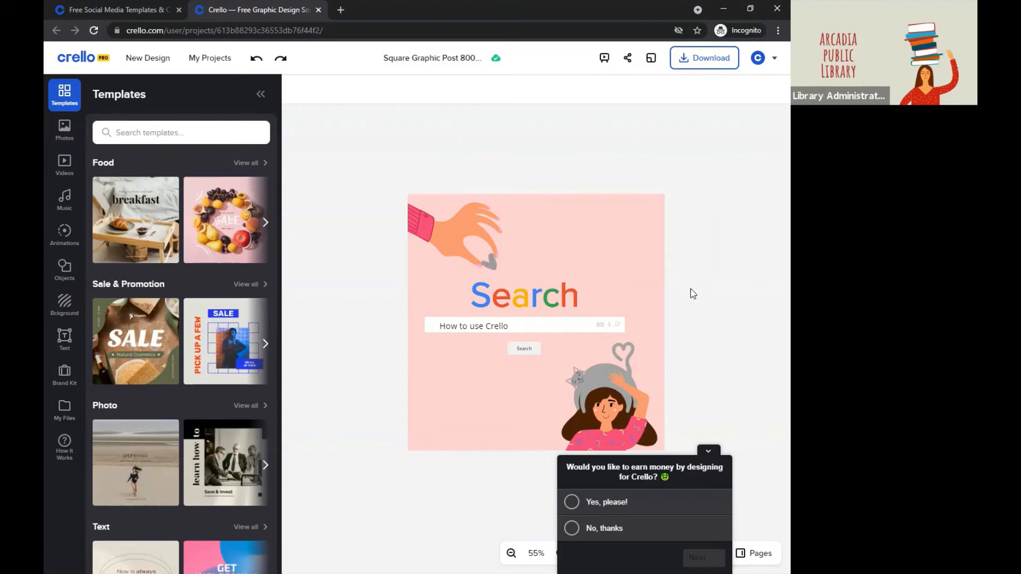
- Apply the orange, cream and blue gradient photo as the design's background
{"action": "left_click", "coordinate": [642, 218]}
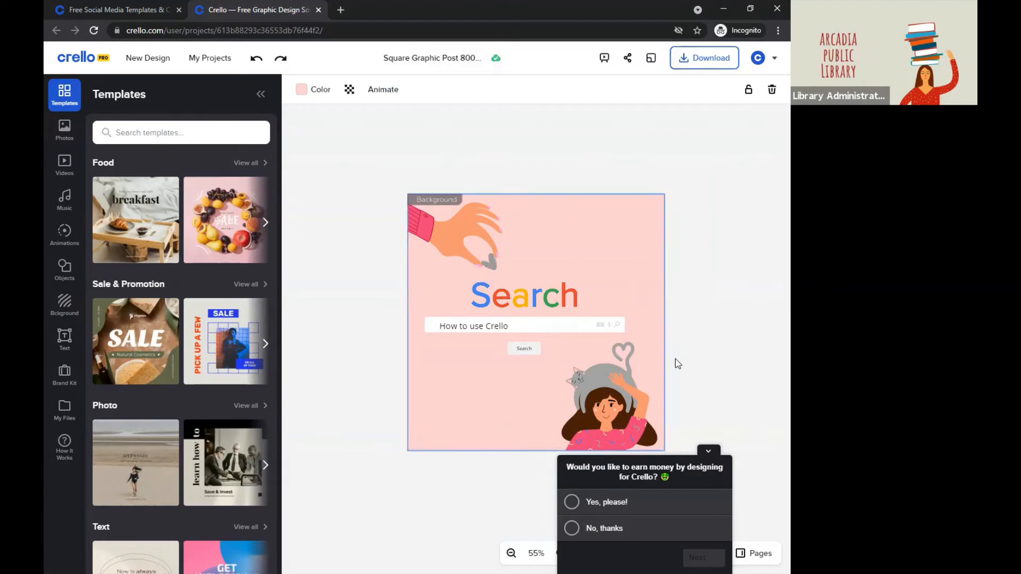
{"action": "left_click", "coordinate": [70, 304]}
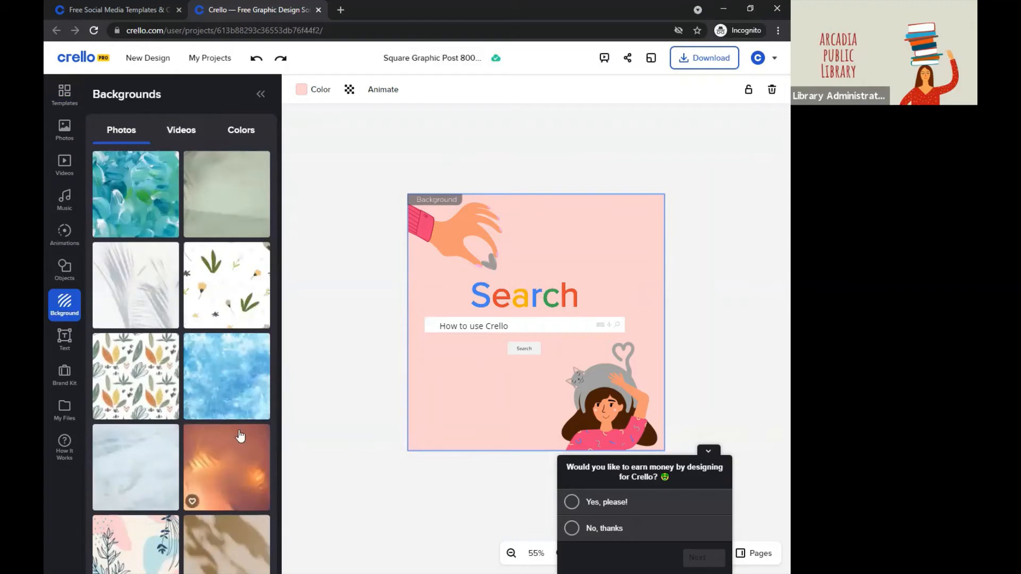
{"action": "scroll", "coordinate": [273, 293], "scroll_direction": "down", "scroll_amount": 2}
{"action": "scroll", "coordinate": [267, 413], "scroll_direction": "down", "scroll_amount": 5}
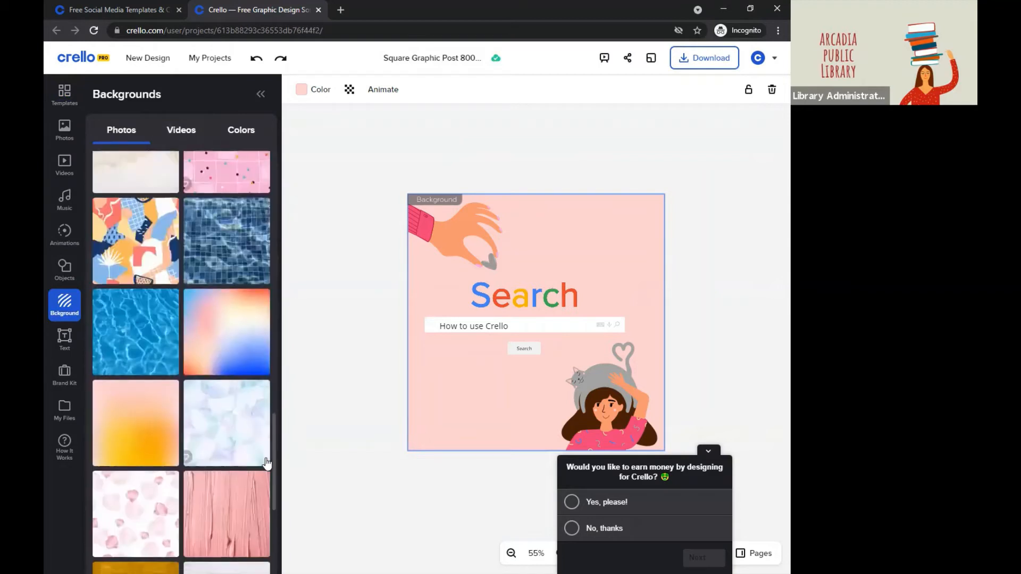
{"action": "left_click", "coordinate": [243, 344]}
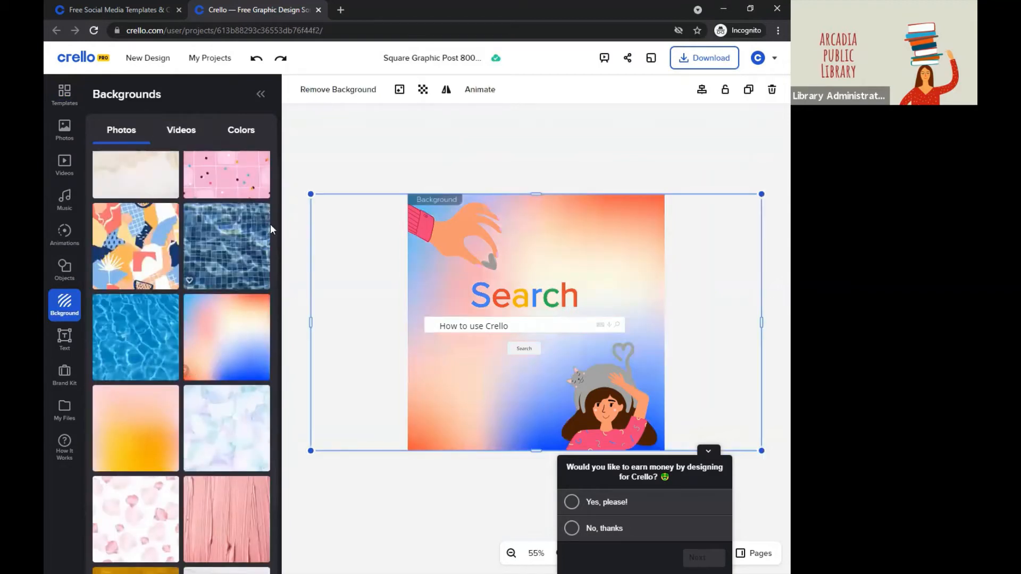
- Change the background to a solid light yellow, #FFF27A, with slightly reduced opacity
{"action": "left_click", "coordinate": [247, 133]}
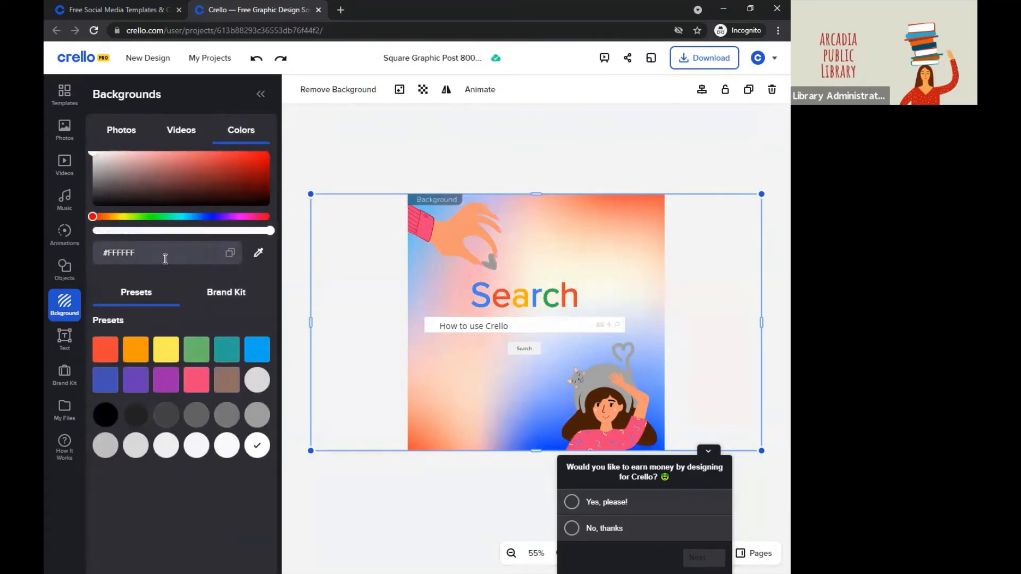
{"action": "left_click", "coordinate": [165, 359]}
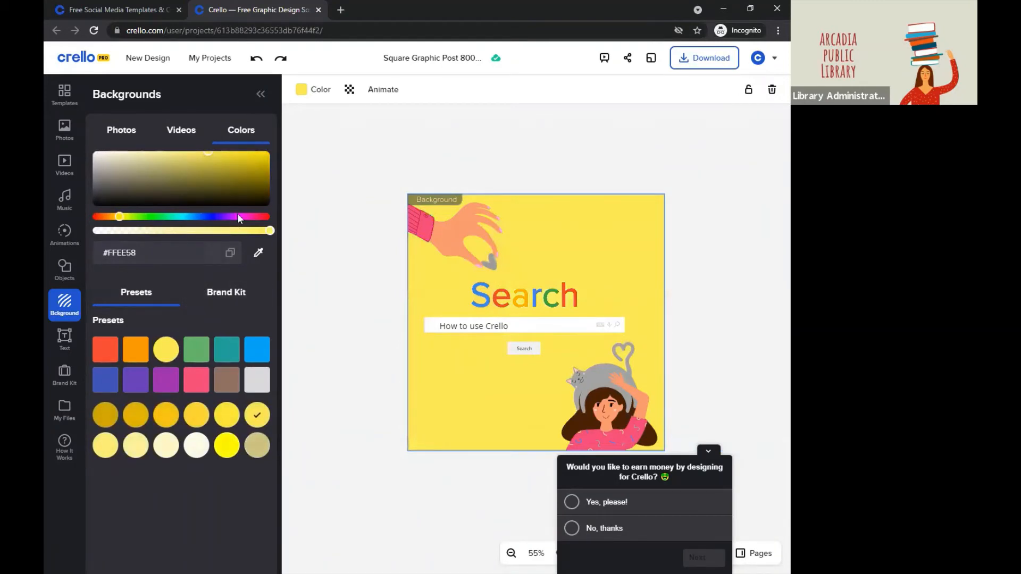
{"action": "left_click_drag", "start_coordinate": [215, 152], "coordinate": [185, 152]}
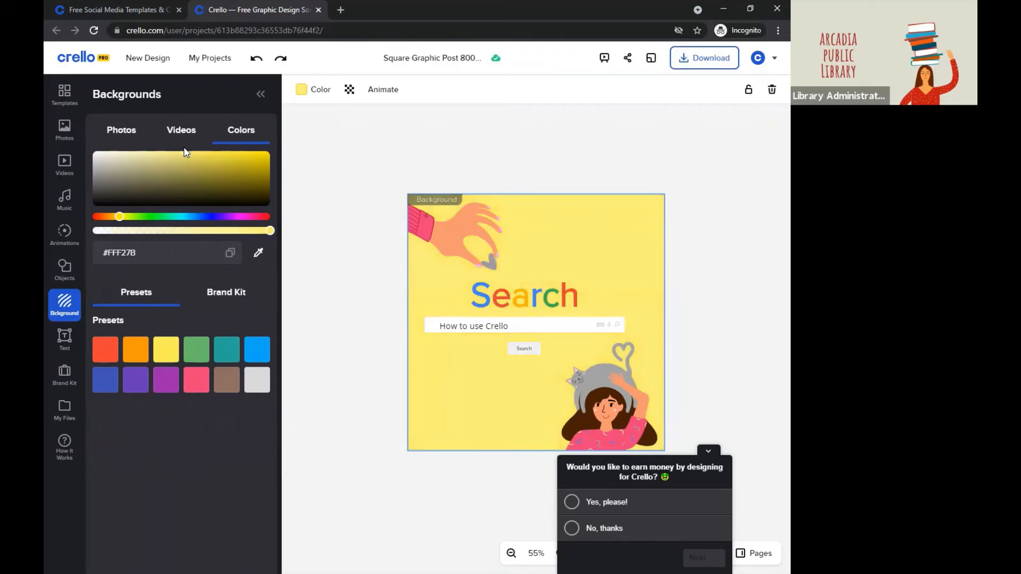
{"action": "left_click_drag", "start_coordinate": [270, 236], "coordinate": [231, 240]}
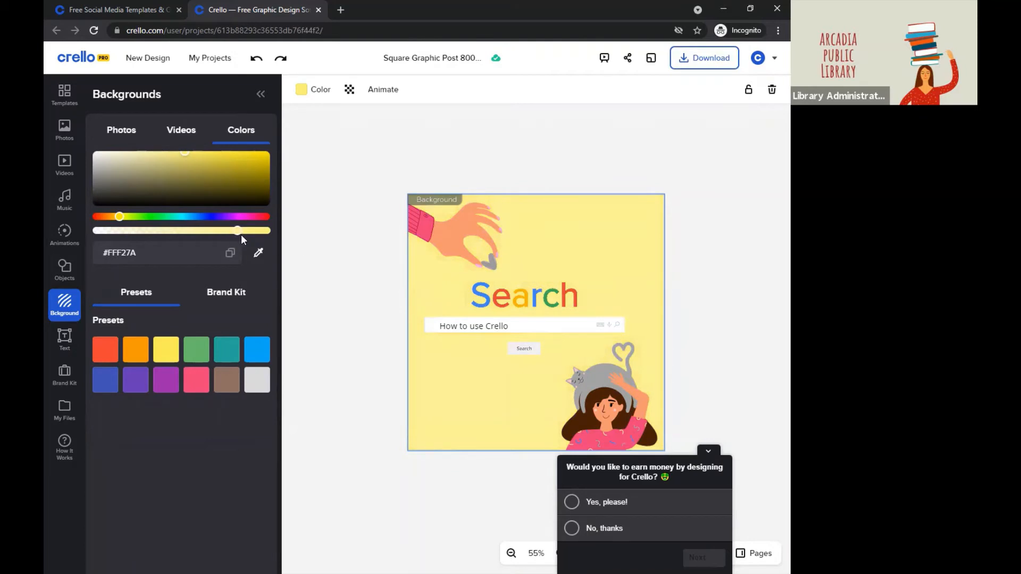
{"action": "left_click_drag", "start_coordinate": [242, 236], "coordinate": [244, 238]}
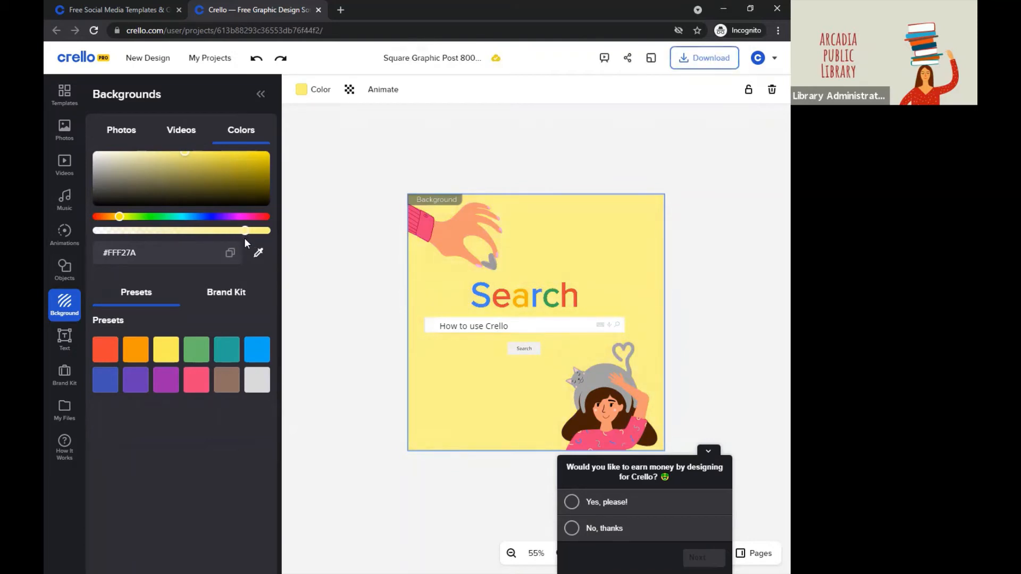
{"action": "left_click", "coordinate": [261, 96]}
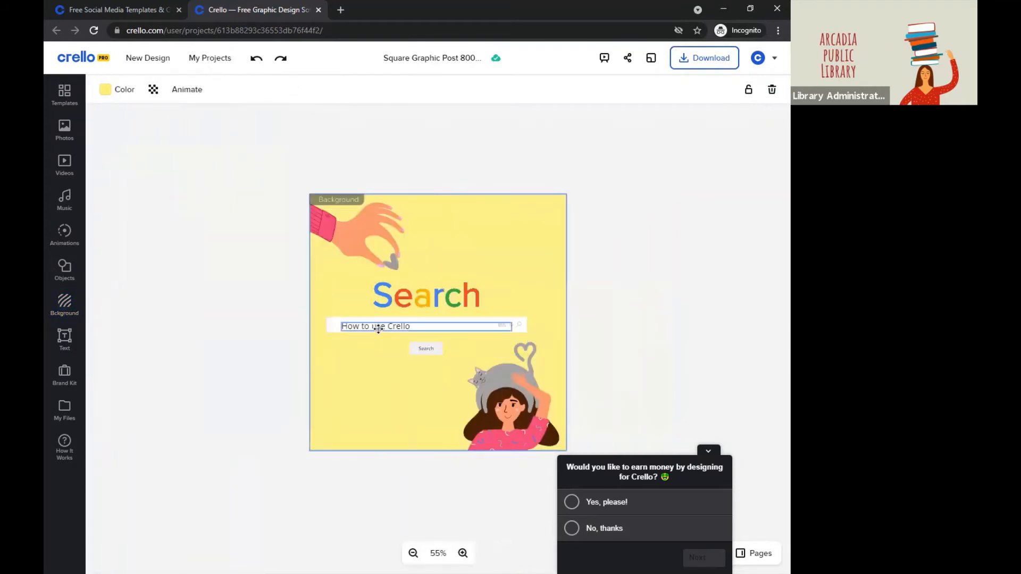
- Set the font of the "How to use Crello" text to Raleway
{"action": "left_click", "coordinate": [378, 328]}
{"action": "double_click", "coordinate": [379, 327]}
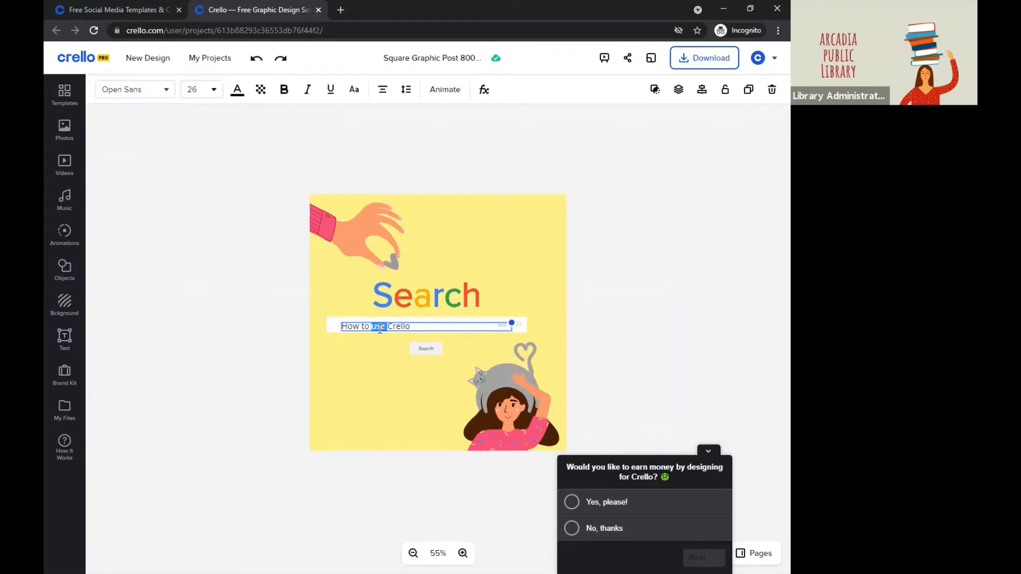
{"action": "key", "text": "ctrl+a"}
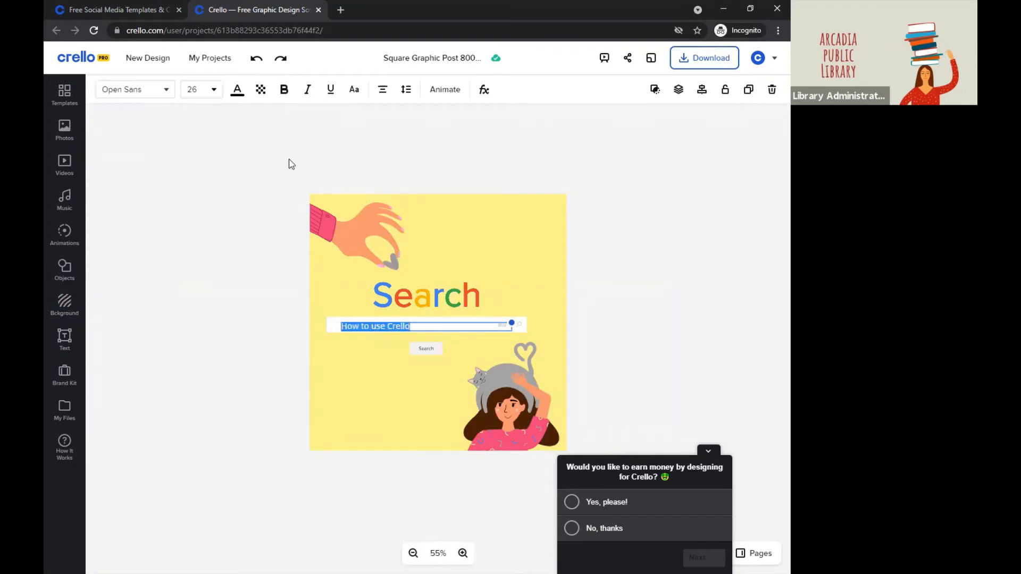
{"action": "left_click", "coordinate": [167, 92]}
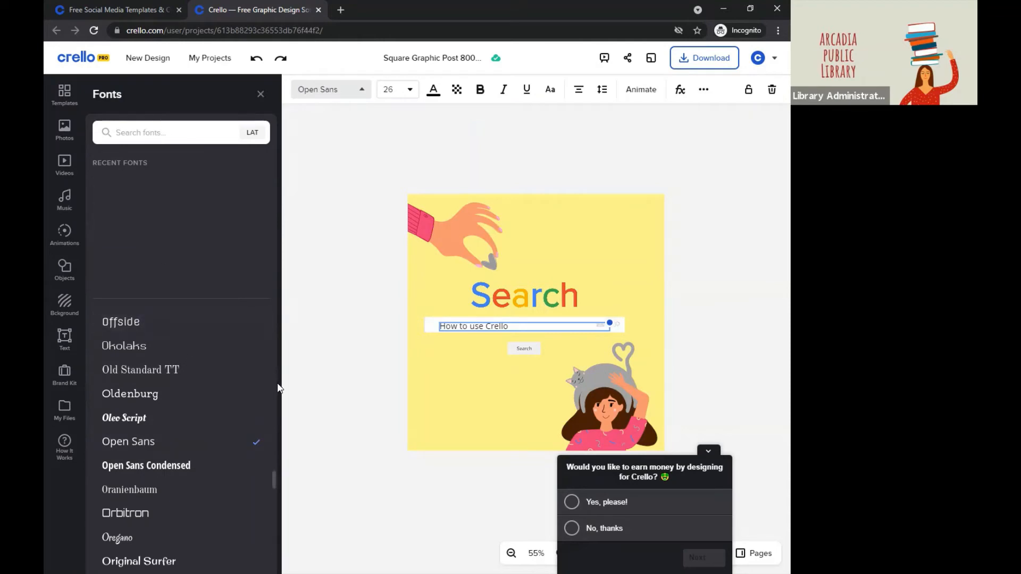
{"action": "left_click_drag", "start_coordinate": [274, 485], "coordinate": [273, 505]}
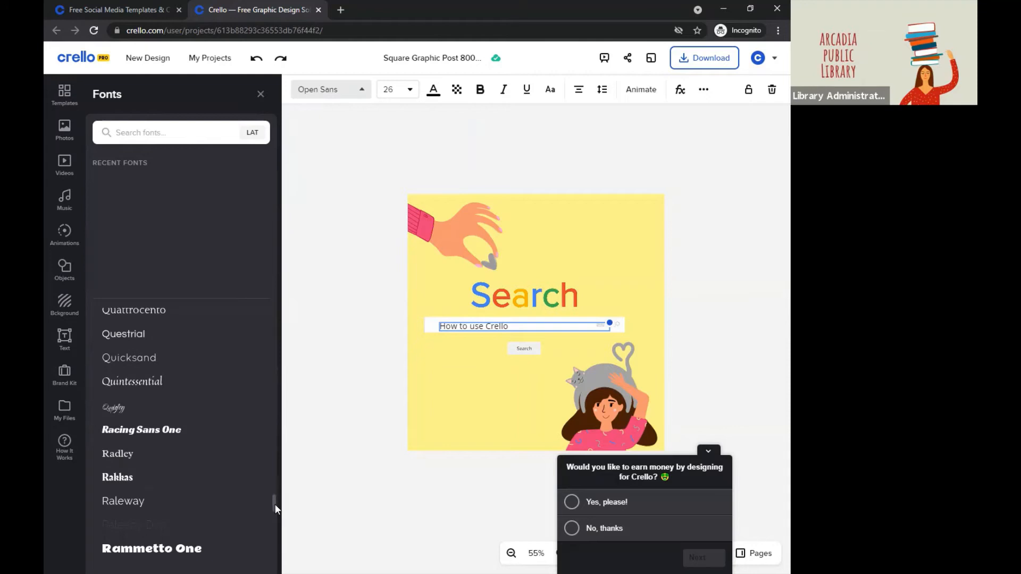
{"action": "left_click", "coordinate": [156, 501]}
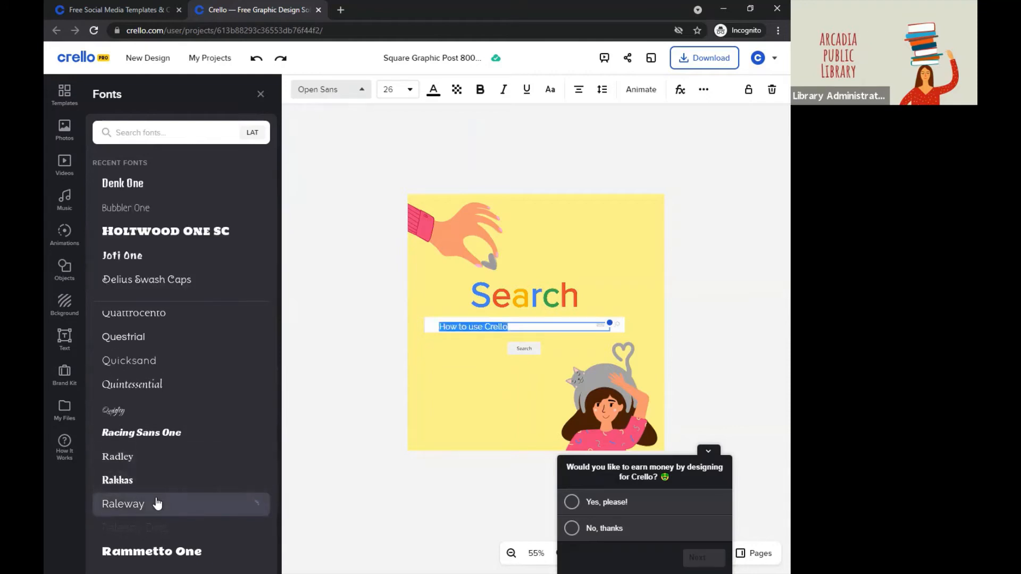
{"action": "left_click", "coordinate": [337, 432]}
- Widen the letter spacing of the "How to use Crello" text
{"action": "left_click", "coordinate": [468, 326]}
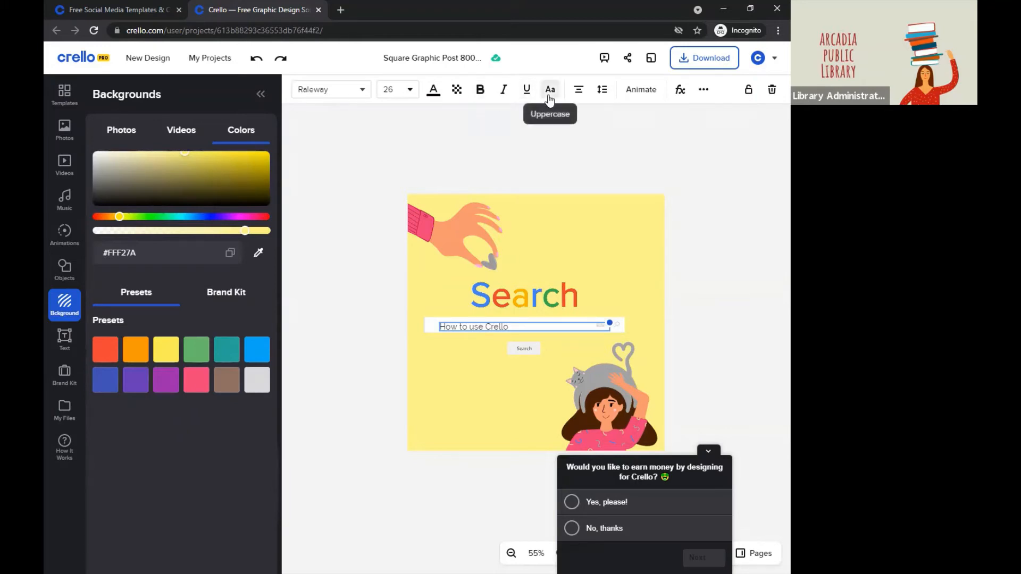
{"action": "left_click", "coordinate": [604, 91]}
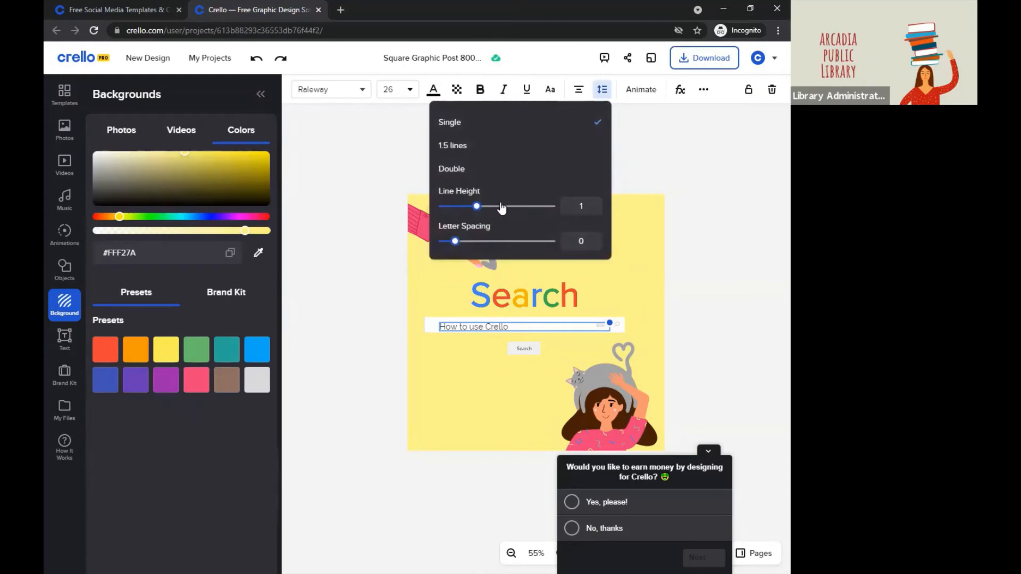
{"action": "left_click_drag", "start_coordinate": [455, 242], "coordinate": [463, 243]}
{"action": "left_click", "coordinate": [710, 281]}
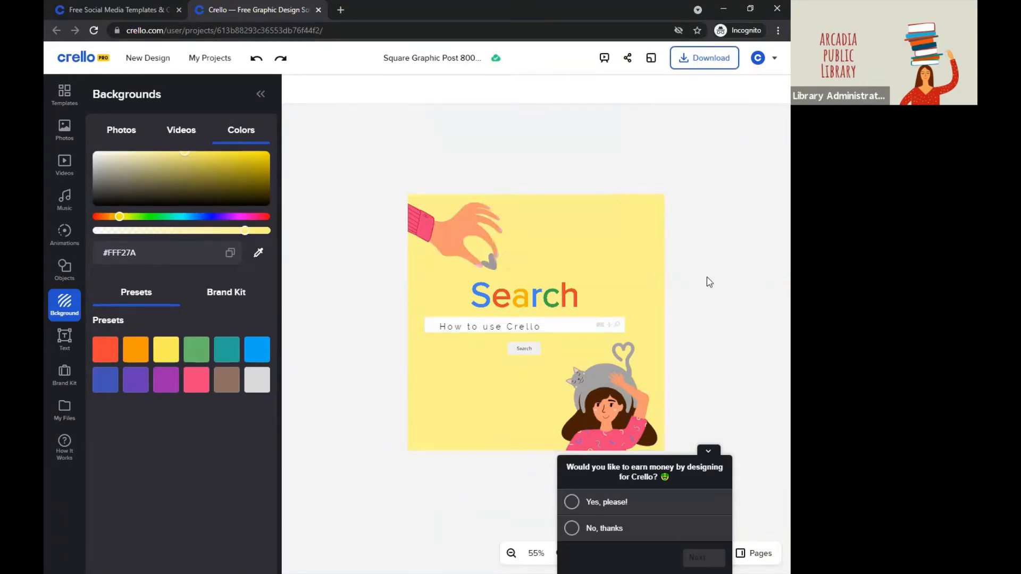
- Nudge the "How to use Crello" text slightly upward within the search bar
{"action": "left_click_drag", "start_coordinate": [519, 326], "coordinate": [521, 322]}
{"action": "left_click", "coordinate": [734, 305]}
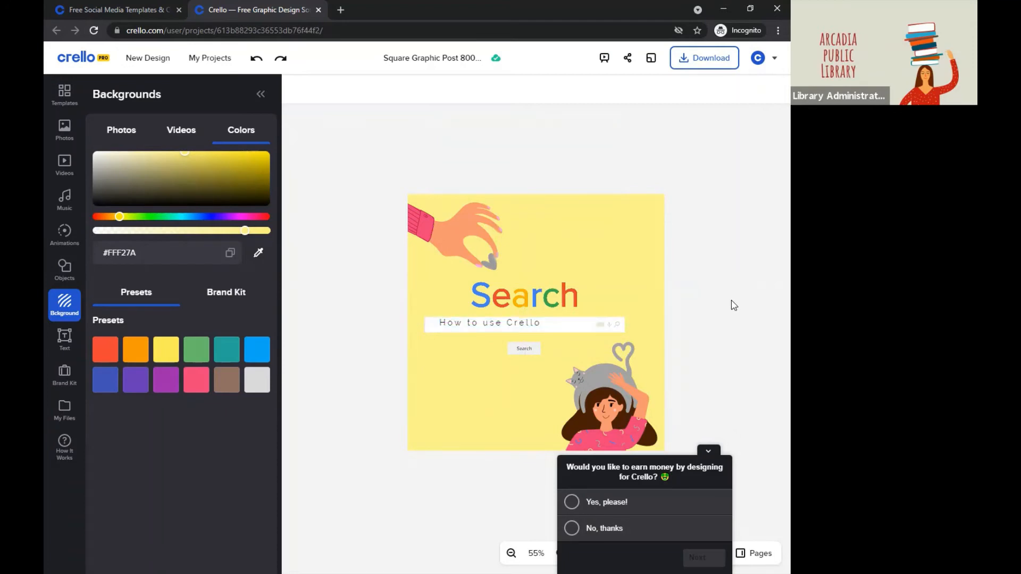
{"action": "left_click", "coordinate": [599, 308]}
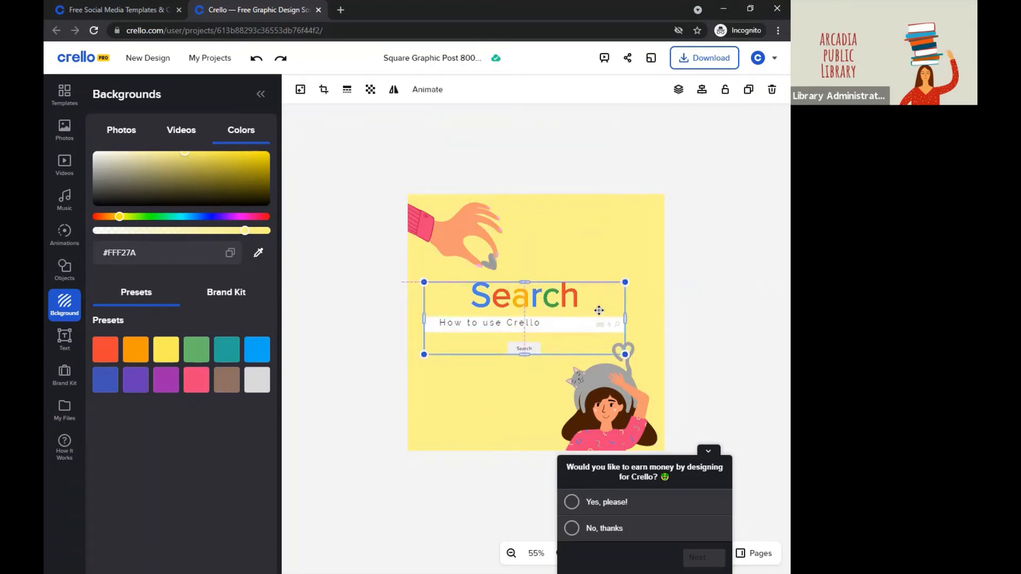
{"action": "left_click", "coordinate": [747, 311]}
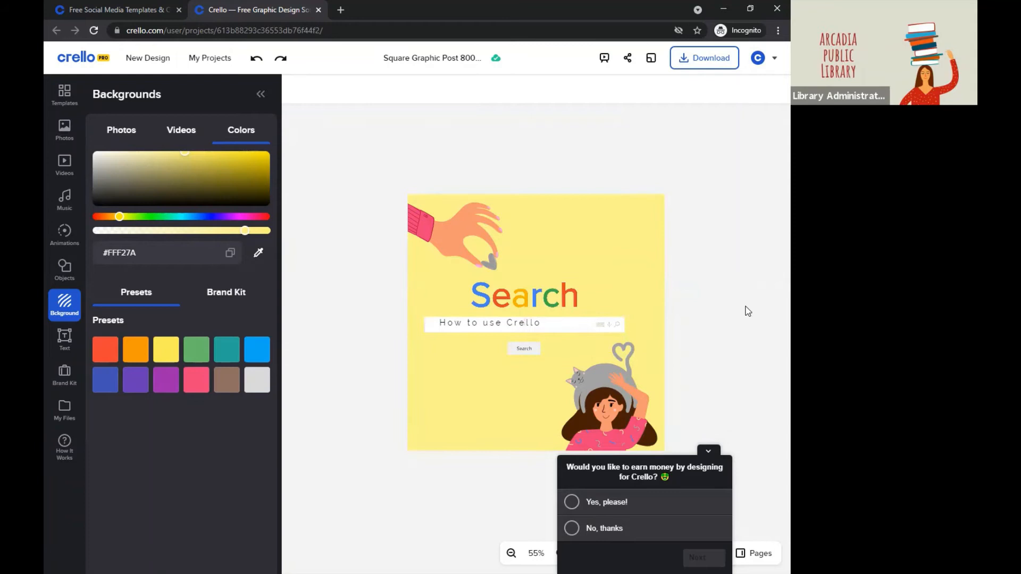
- Align the Search bar graphic to the horizontal and vertical center of the design
{"action": "left_click", "coordinate": [605, 299]}
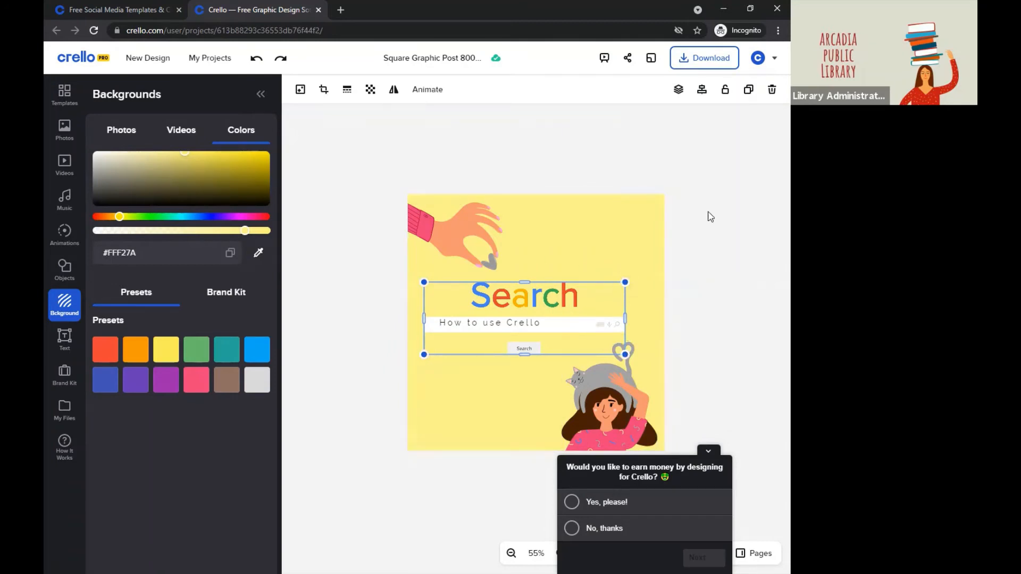
{"action": "left_click", "coordinate": [701, 92]}
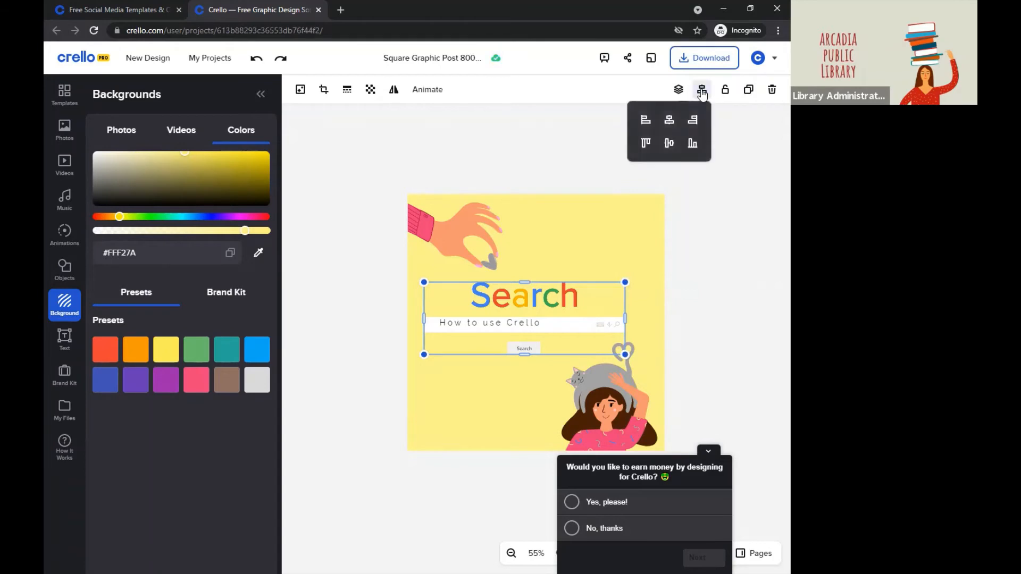
{"action": "left_click", "coordinate": [670, 122]}
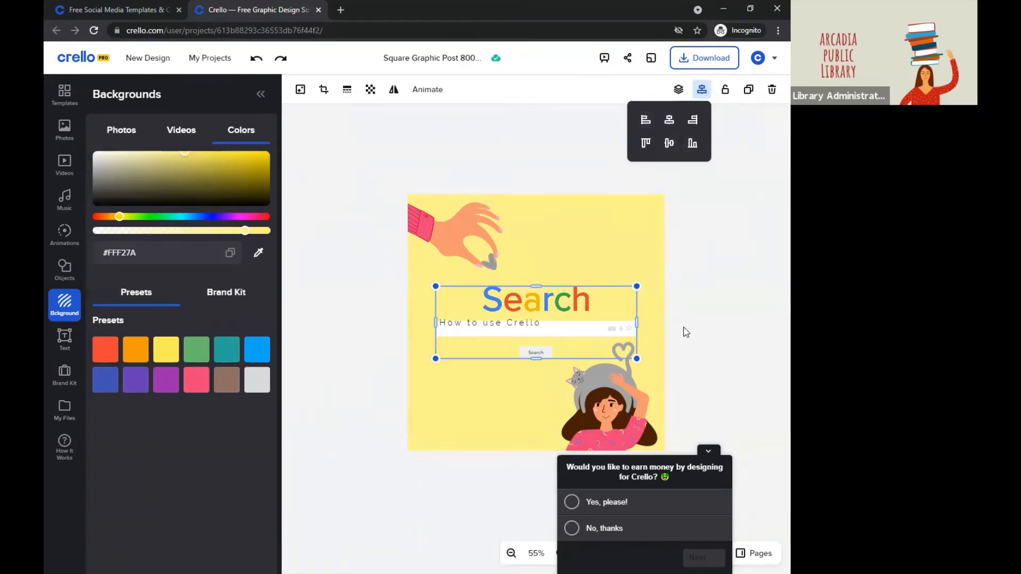
{"action": "left_click", "coordinate": [768, 263]}
- Move the "How to use Crello" text slightly down so it lines up with the centered search bar
{"action": "left_click_drag", "start_coordinate": [517, 322], "coordinate": [520, 326]}
{"action": "double_click", "coordinate": [519, 331]}
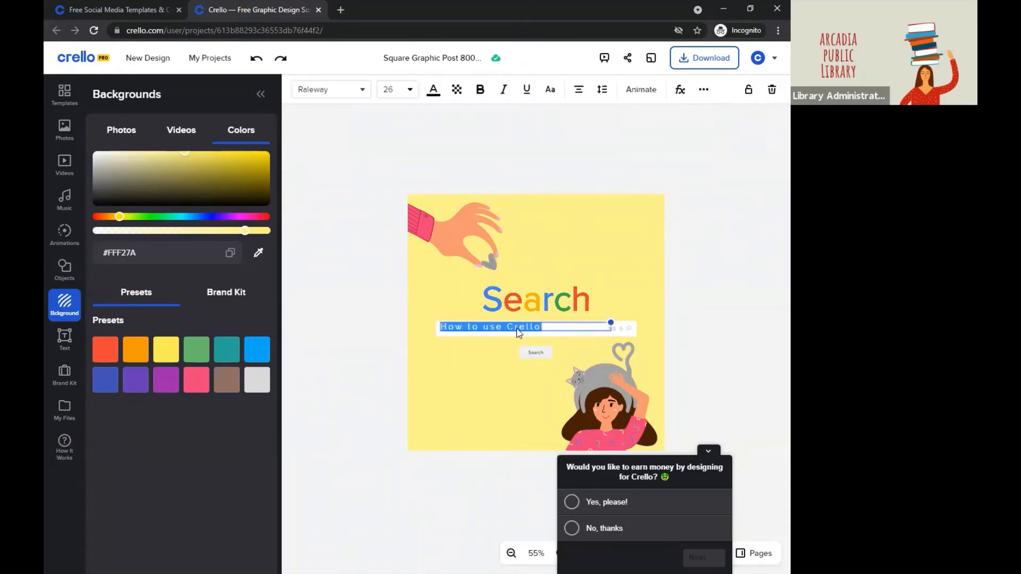
{"action": "left_click", "coordinate": [517, 329]}
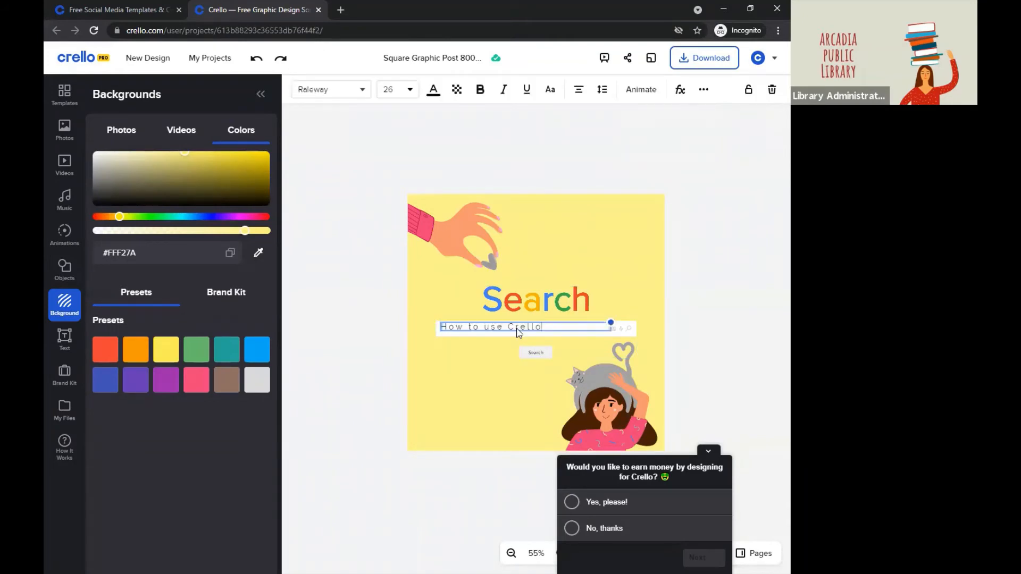
{"action": "left_click", "coordinate": [772, 306]}
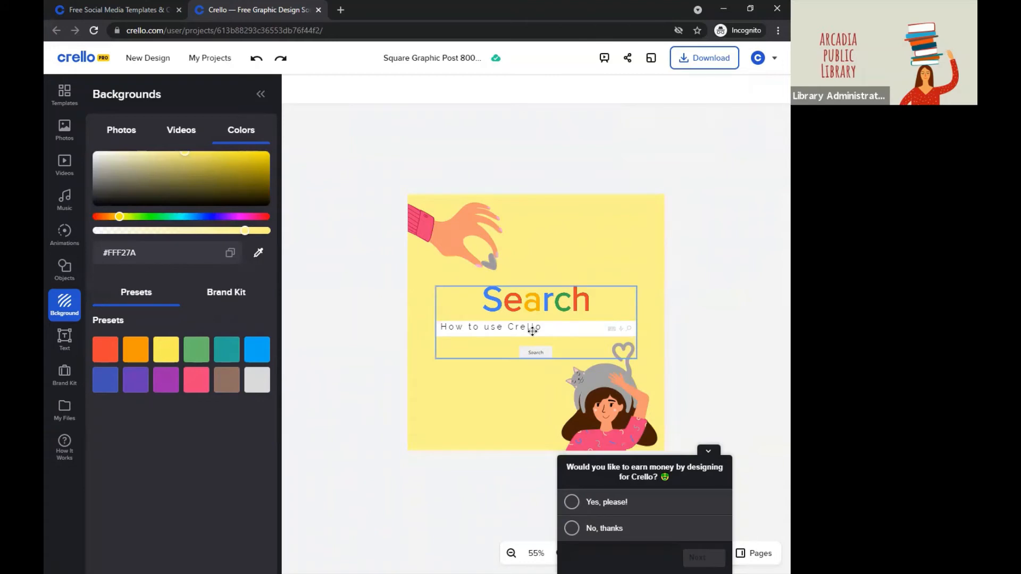
- Recolor the gray cat in the woman-with-cat illustration to the preset green #66BB6A
{"action": "left_click", "coordinate": [597, 420]}
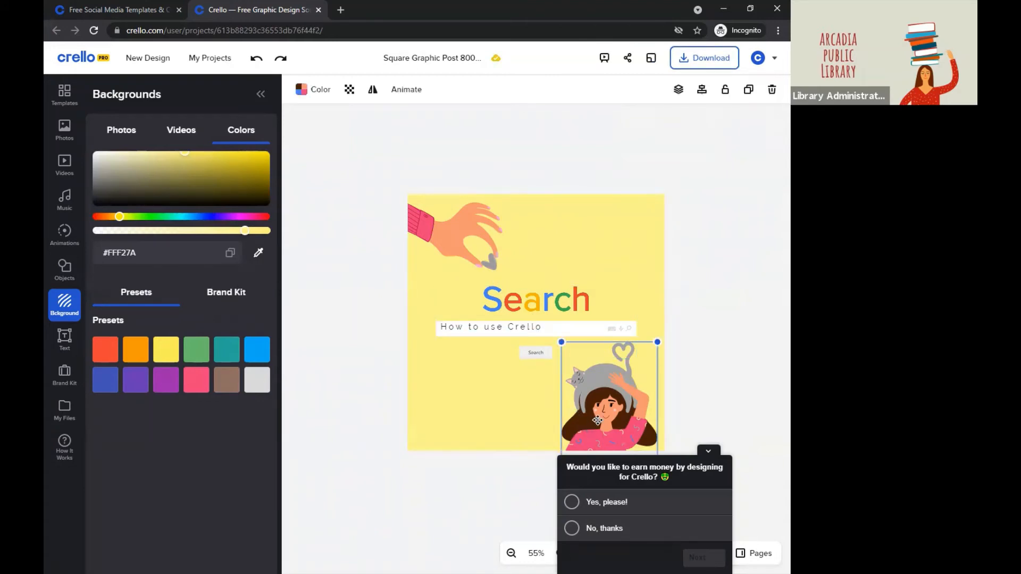
{"action": "left_click", "coordinate": [319, 94]}
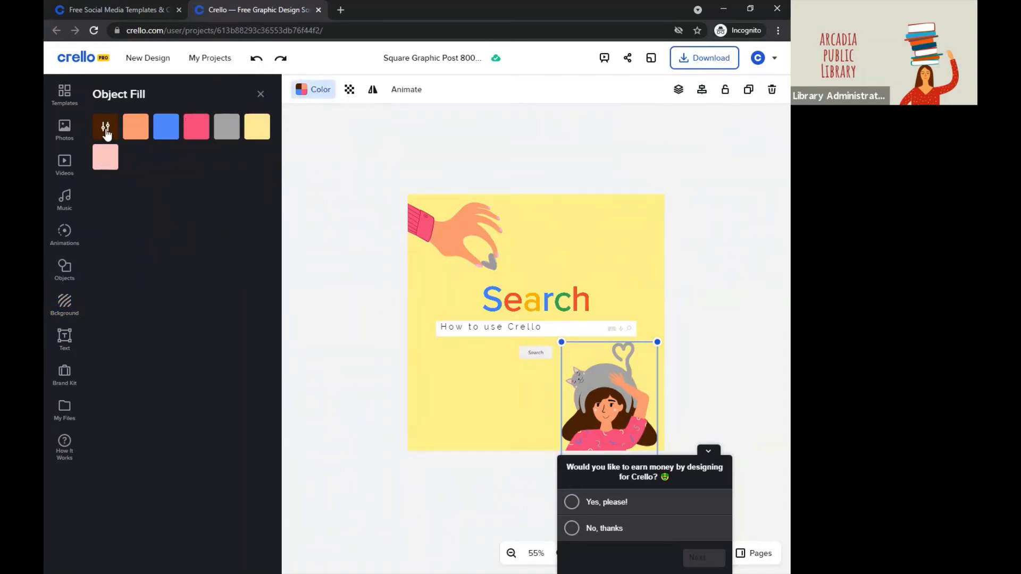
{"action": "left_click", "coordinate": [228, 129]}
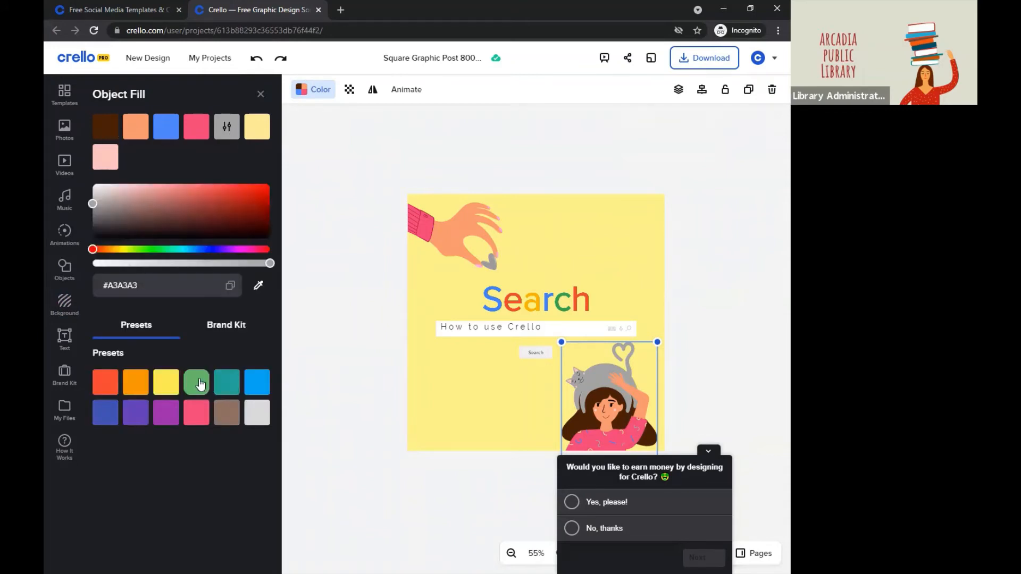
{"action": "left_click", "coordinate": [199, 383]}
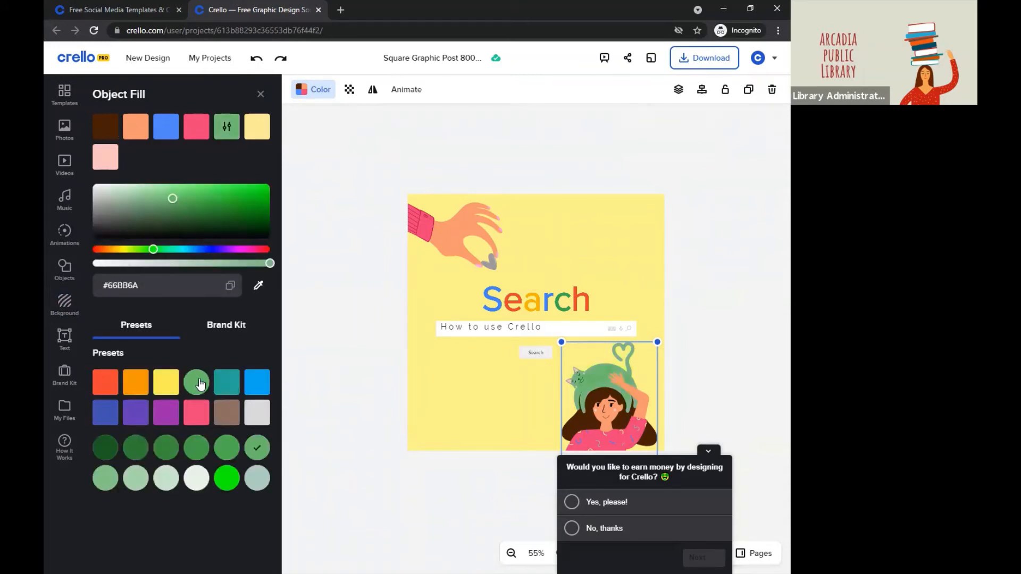
- Try the preset brown #8D6E63 on the cat, and undo both the brown and the earlier green recoloring
{"action": "left_click", "coordinate": [221, 416]}
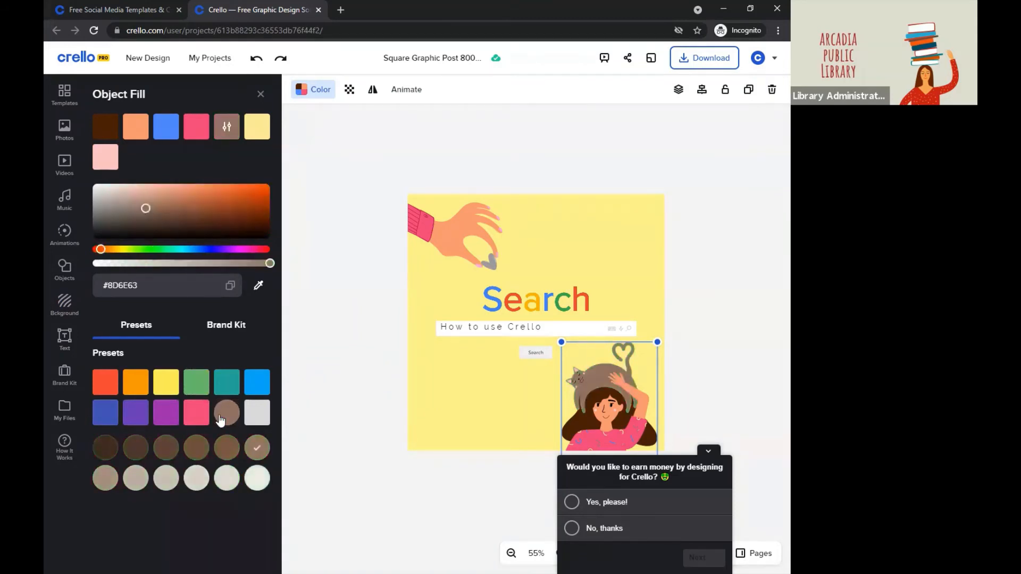
{"action": "left_click", "coordinate": [341, 340]}
{"action": "left_click", "coordinate": [259, 60]}
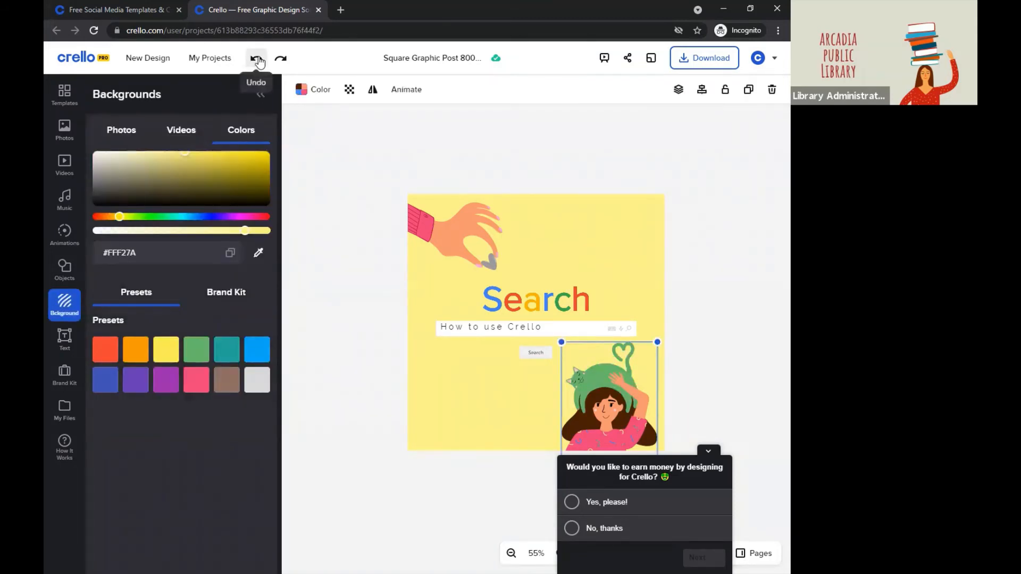
{"action": "left_click", "coordinate": [260, 61]}
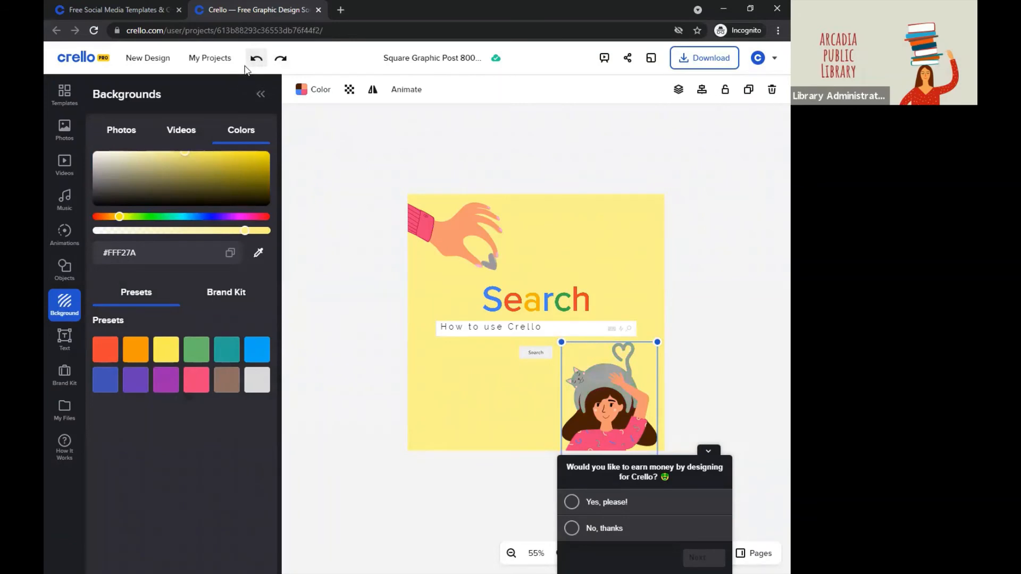
{"action": "left_click", "coordinate": [363, 195]}
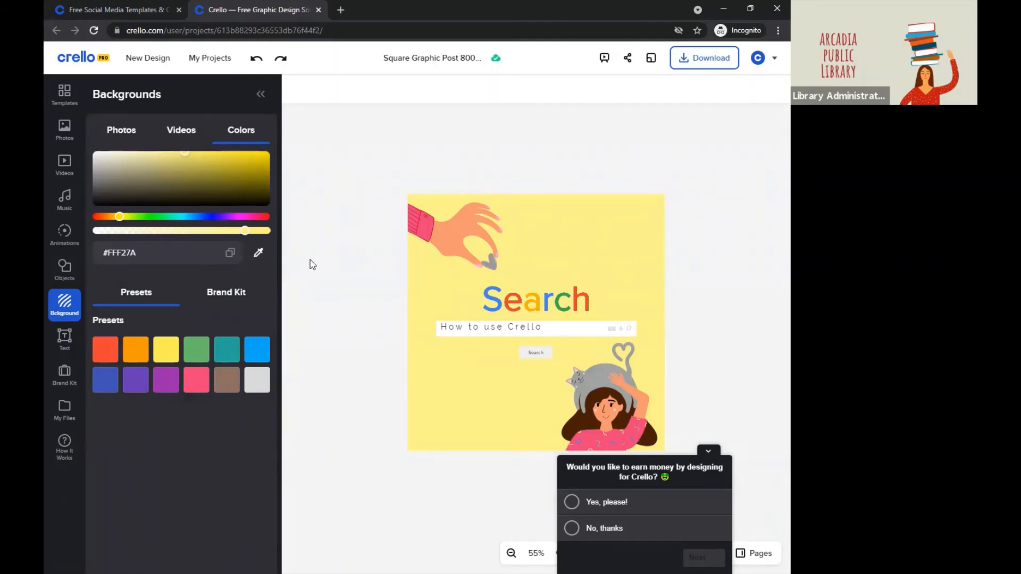
- Search the object library for "flower"
{"action": "left_click", "coordinate": [64, 271]}
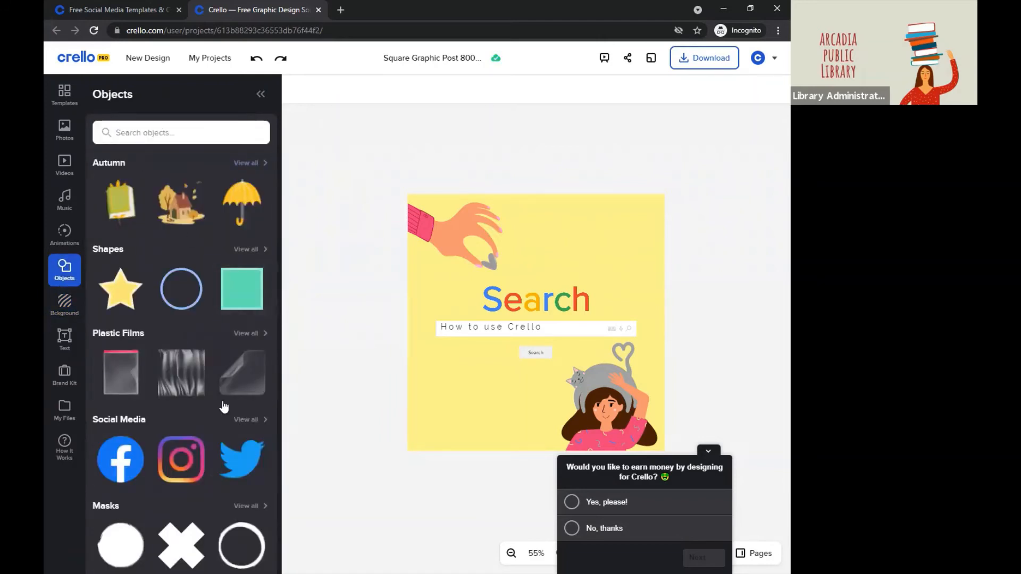
{"action": "left_click", "coordinate": [173, 131]}
{"action": "type", "text": "flower"}
{"action": "key", "text": "Return"}
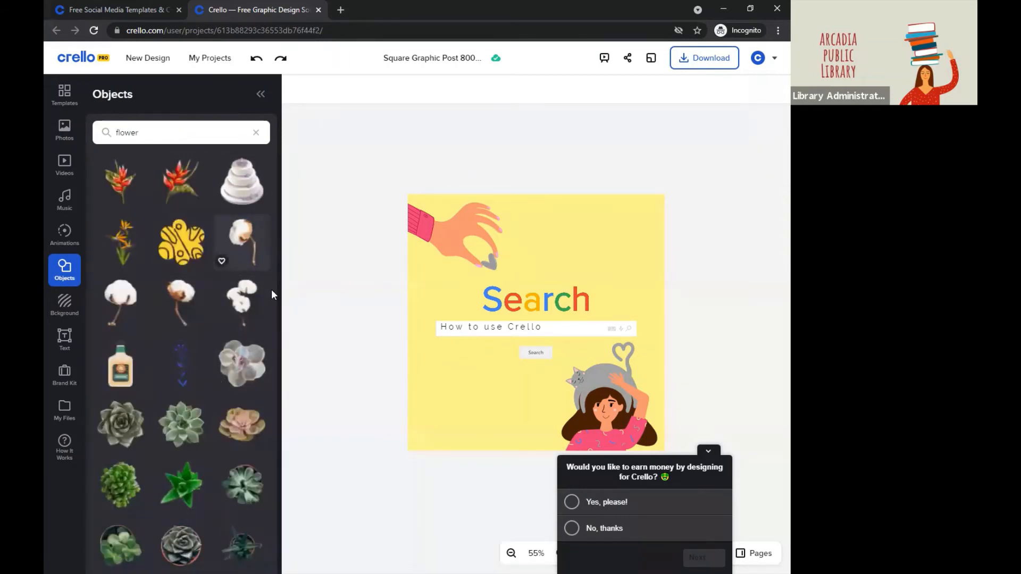
- Add the pink long-stemmed flower from the results and place it, small, on the design's bottom edge just left of the woman
{"action": "left_click_drag", "start_coordinate": [273, 344], "coordinate": [282, 514]}
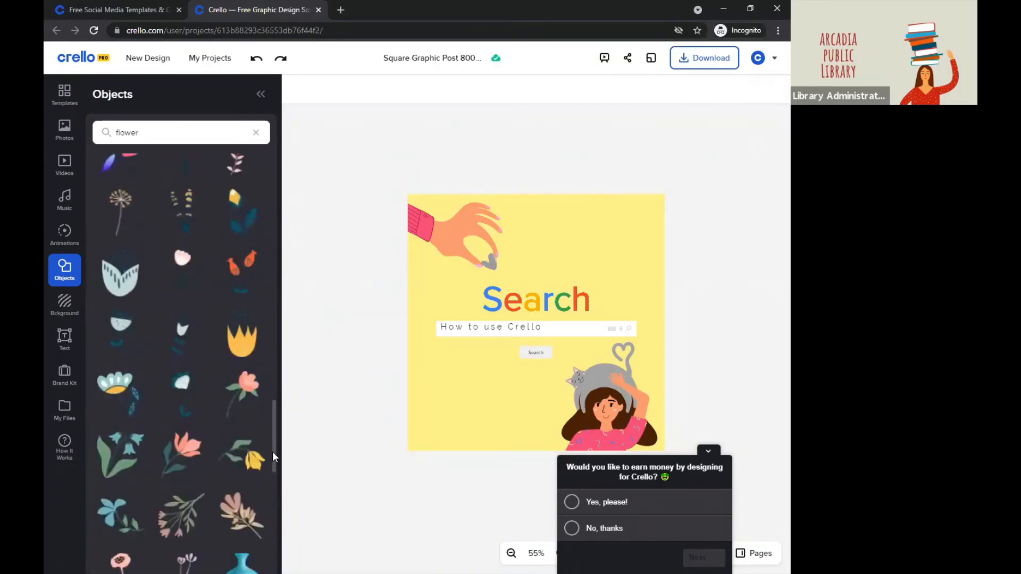
{"action": "left_click_drag", "start_coordinate": [272, 451], "coordinate": [276, 486]}
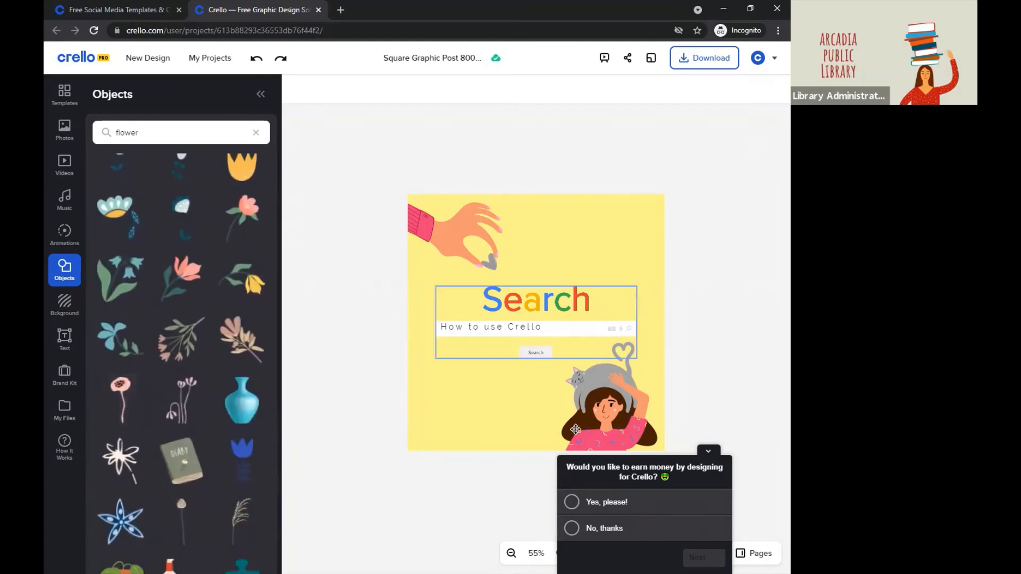
{"action": "left_click_drag", "start_coordinate": [564, 257], "coordinate": [554, 432]}
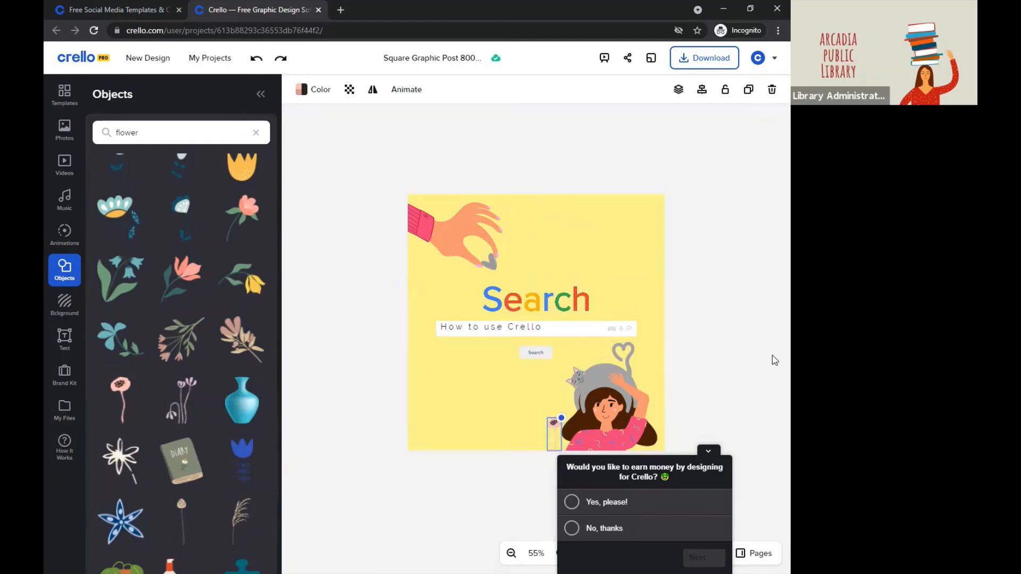
{"action": "left_click", "coordinate": [705, 375]}
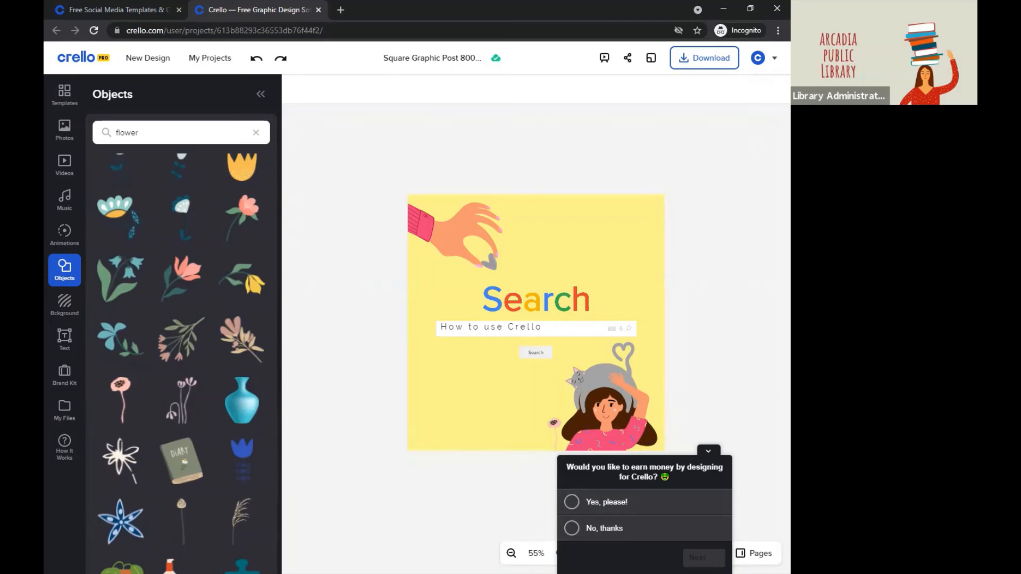
- Nudge the "How to use Crello" text down to the vertical middle of the search bar
{"action": "left_click", "coordinate": [559, 553]}
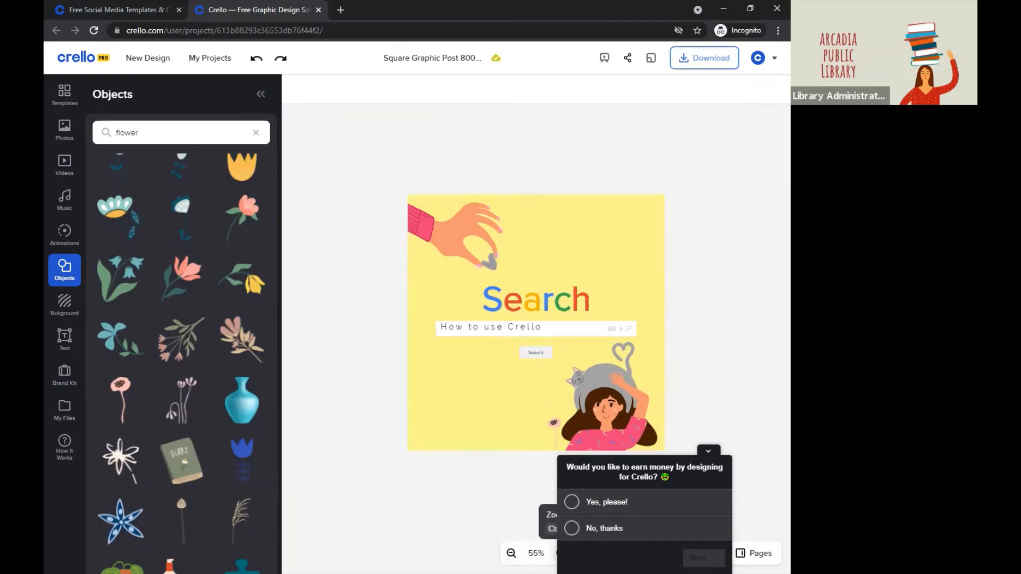
{"action": "left_click", "coordinate": [559, 553]}
{"action": "left_click", "coordinate": [483, 327]}
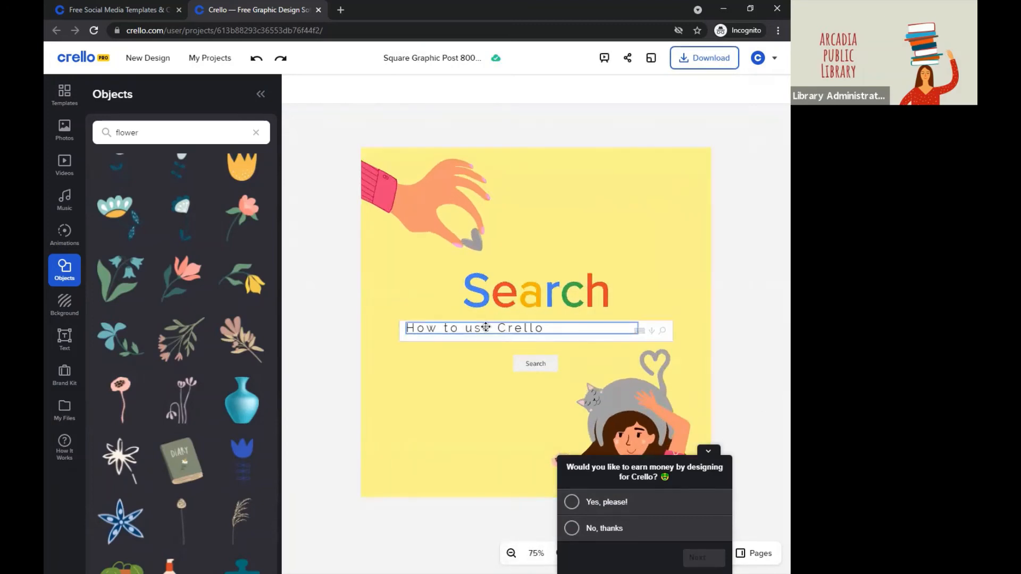
{"action": "left_click_drag", "start_coordinate": [486, 330], "coordinate": [487, 333]}
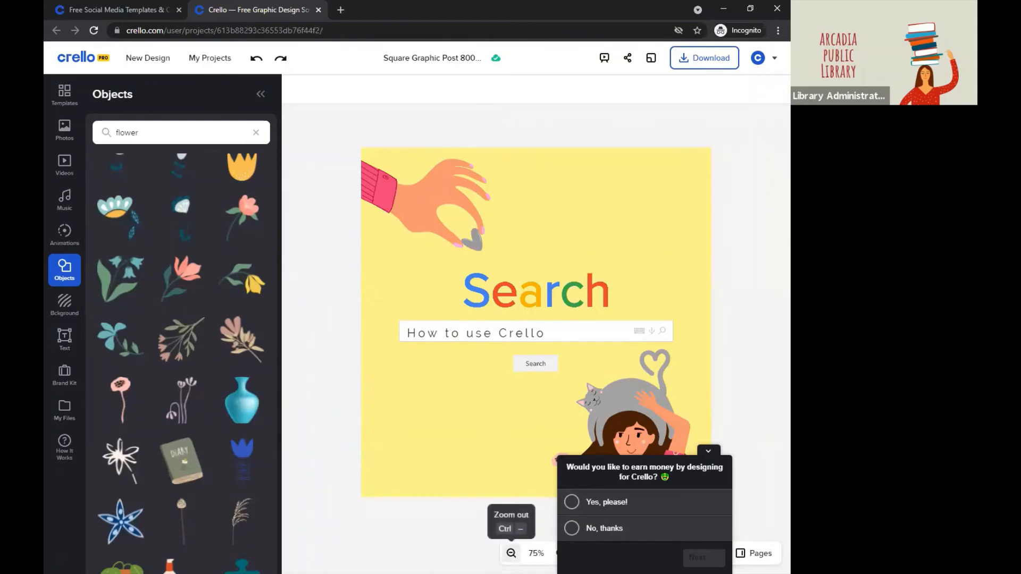
- Move the small pink flower horizontally away from the woman to the lower-left area of the design
{"action": "left_click", "coordinate": [554, 556]}
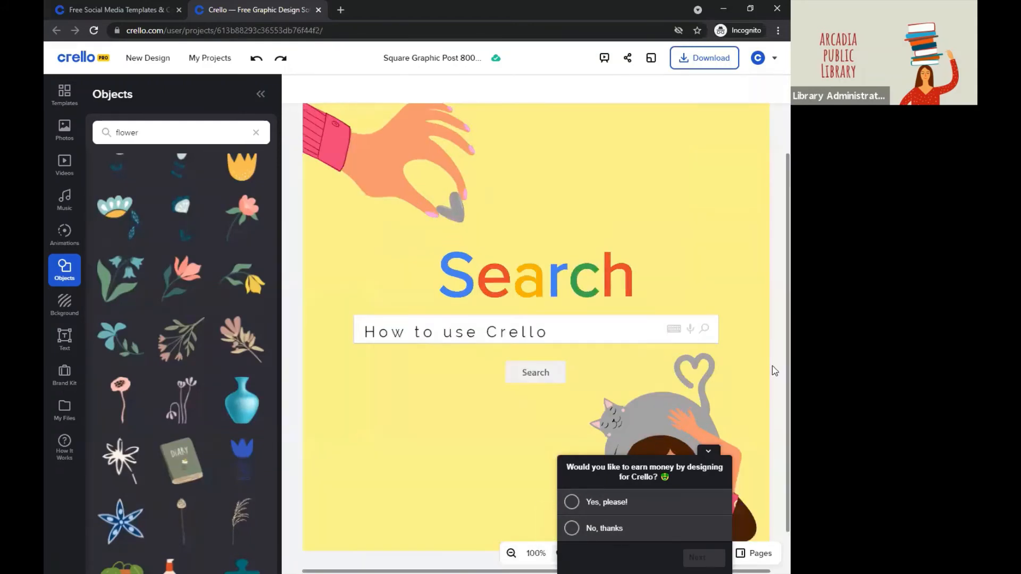
{"action": "scroll", "coordinate": [771, 412], "scroll_direction": "down", "scroll_amount": 1}
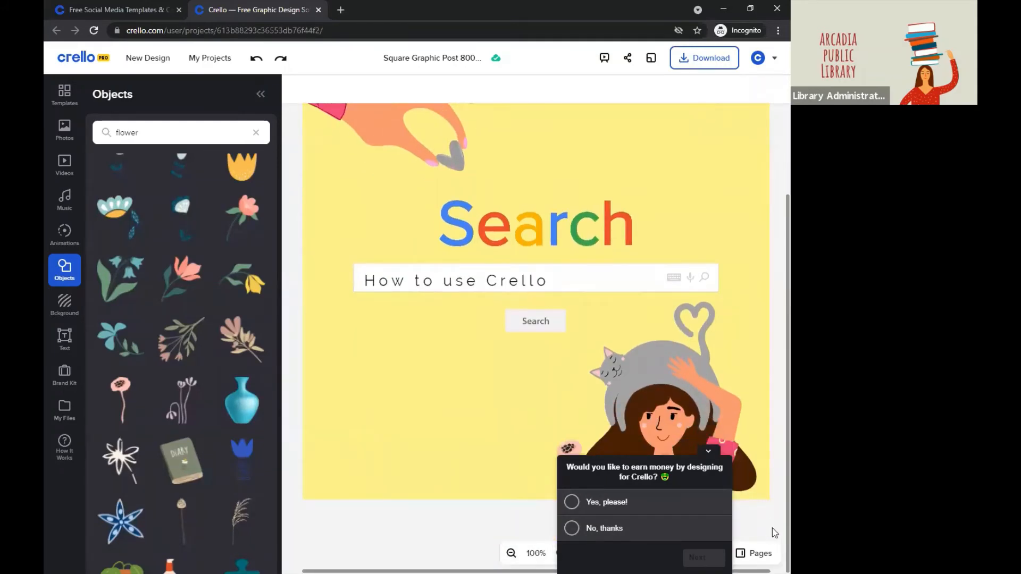
{"action": "left_click_drag", "start_coordinate": [567, 449], "coordinate": [366, 449]}
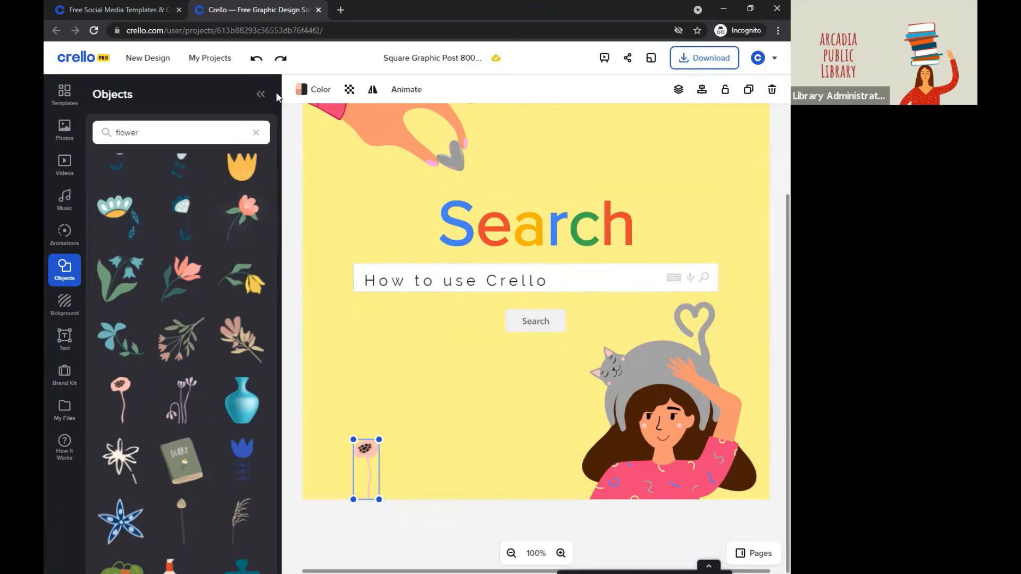
- Collapse the object library and delete the small pink flower from the design
{"action": "left_click", "coordinate": [260, 94]}
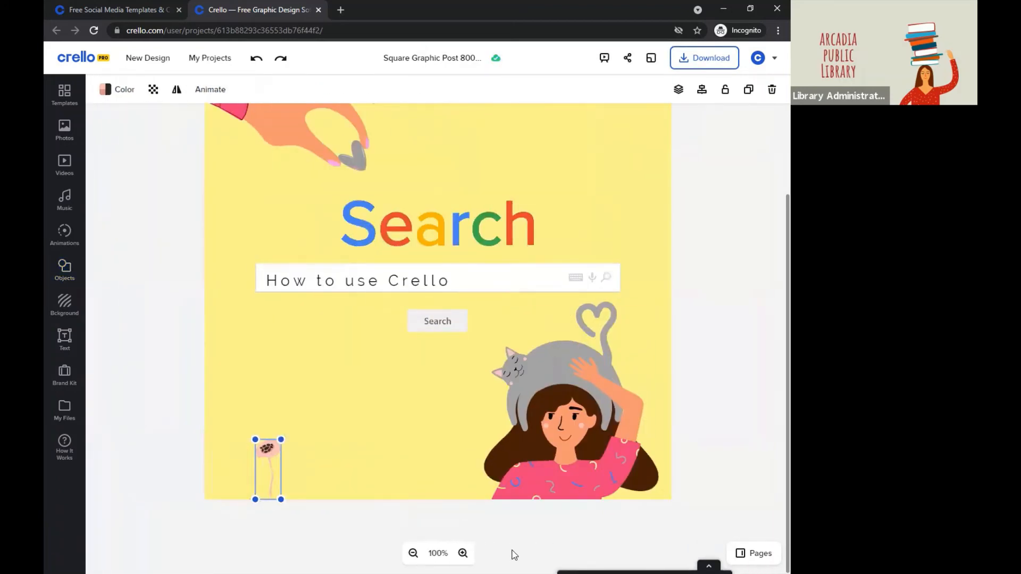
{"action": "left_click", "coordinate": [413, 553]}
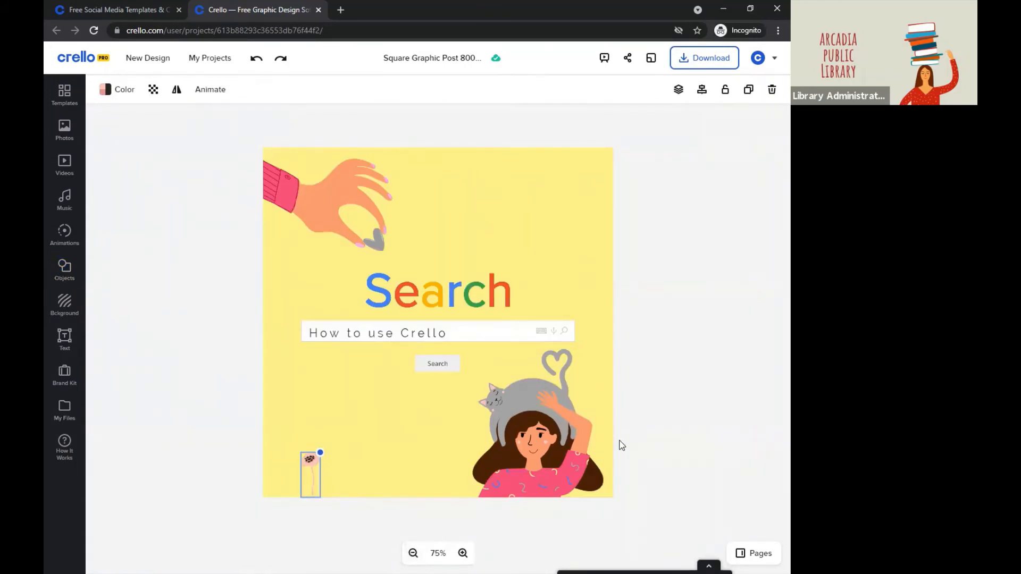
{"action": "key", "text": "Delete"}
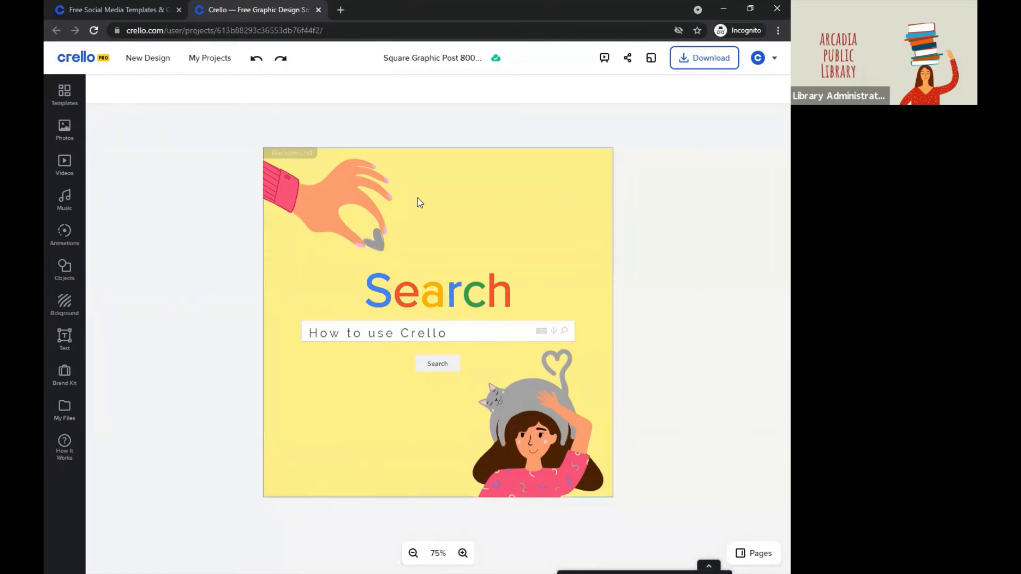
- Select the hand illustration, the yellow background and the Search graphic in turn to view the options for each
{"action": "left_click", "coordinate": [353, 198]}
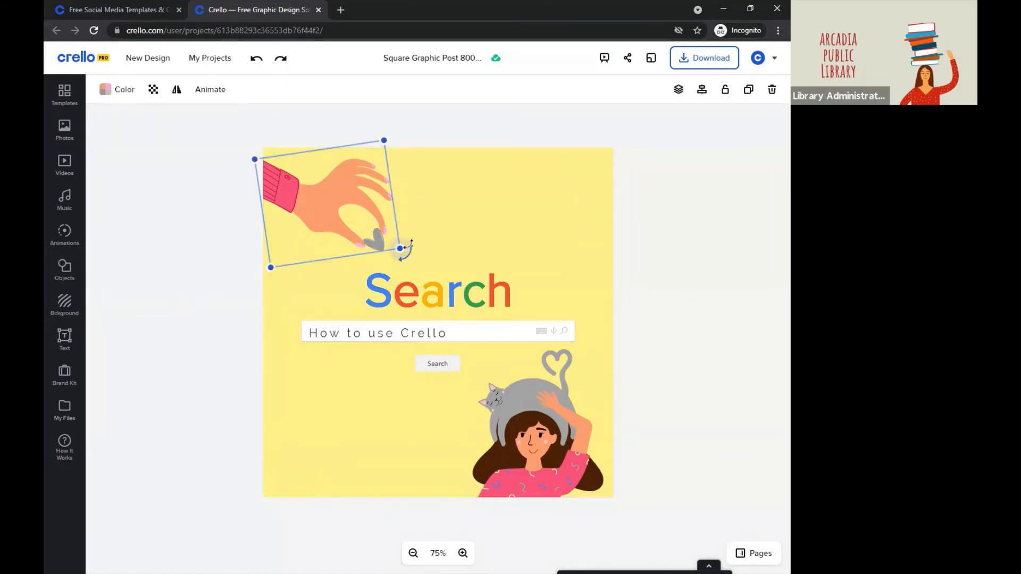
{"action": "left_click", "coordinate": [568, 253]}
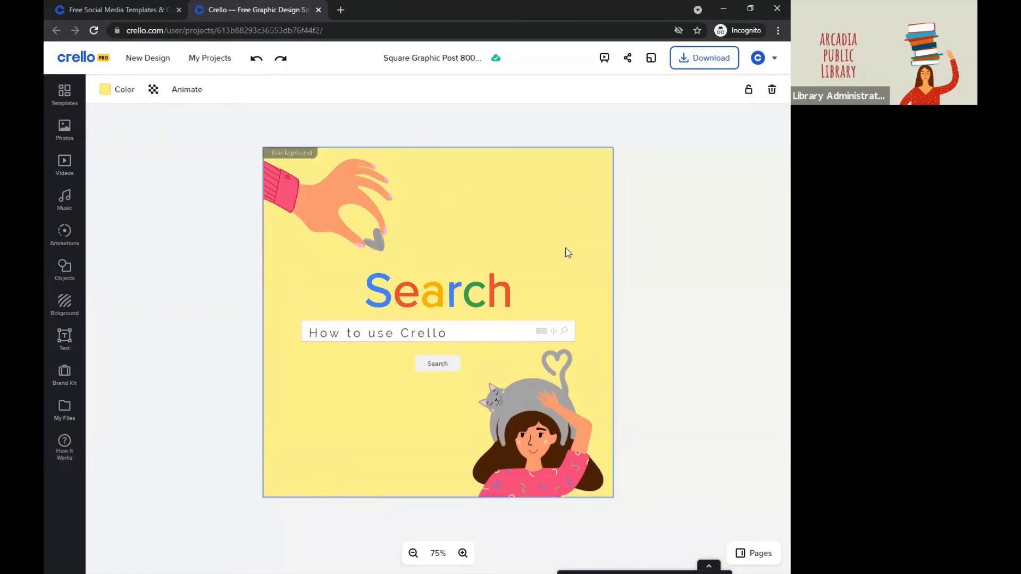
{"action": "left_click", "coordinate": [485, 320]}
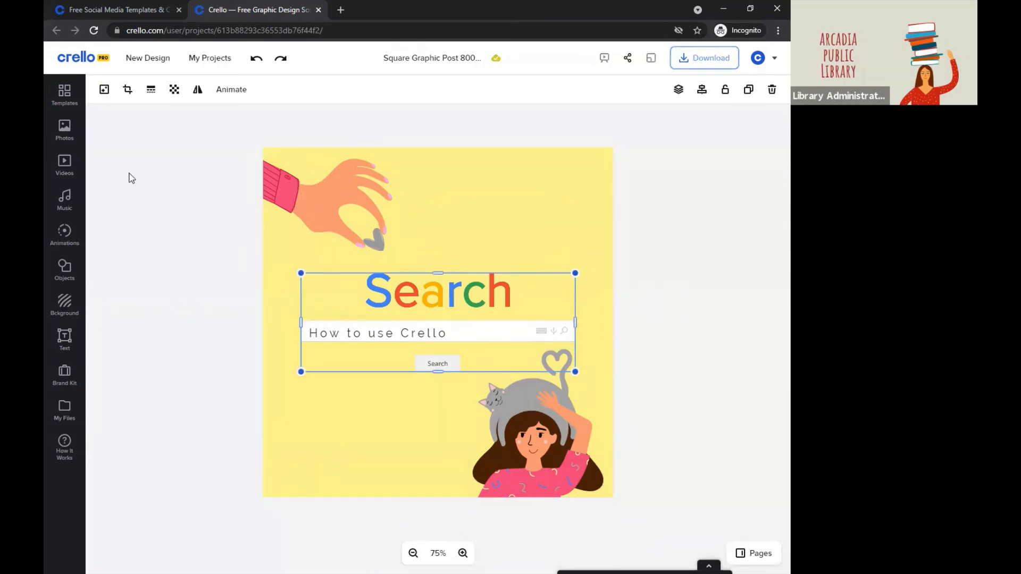
- Look through the photo, object and text style libraries, browsing down the list of ready-made text styles
{"action": "left_click", "coordinate": [61, 133]}
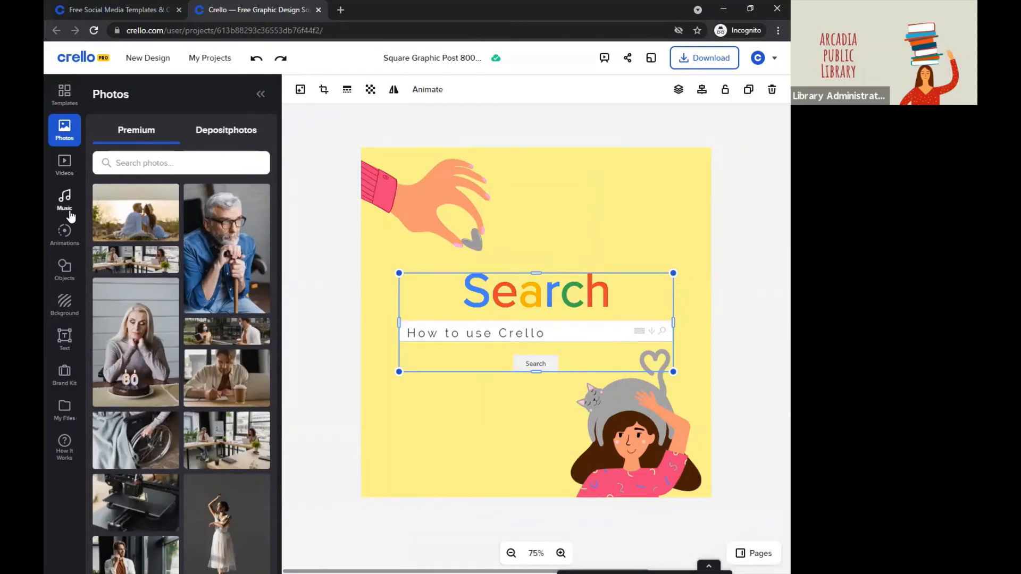
{"action": "left_click", "coordinate": [341, 226]}
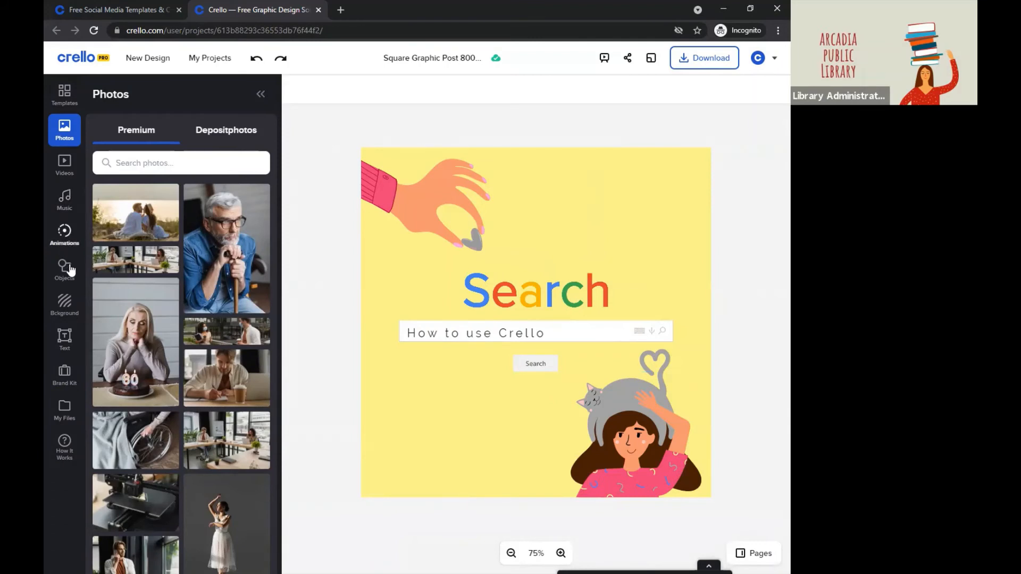
{"action": "left_click", "coordinate": [70, 286]}
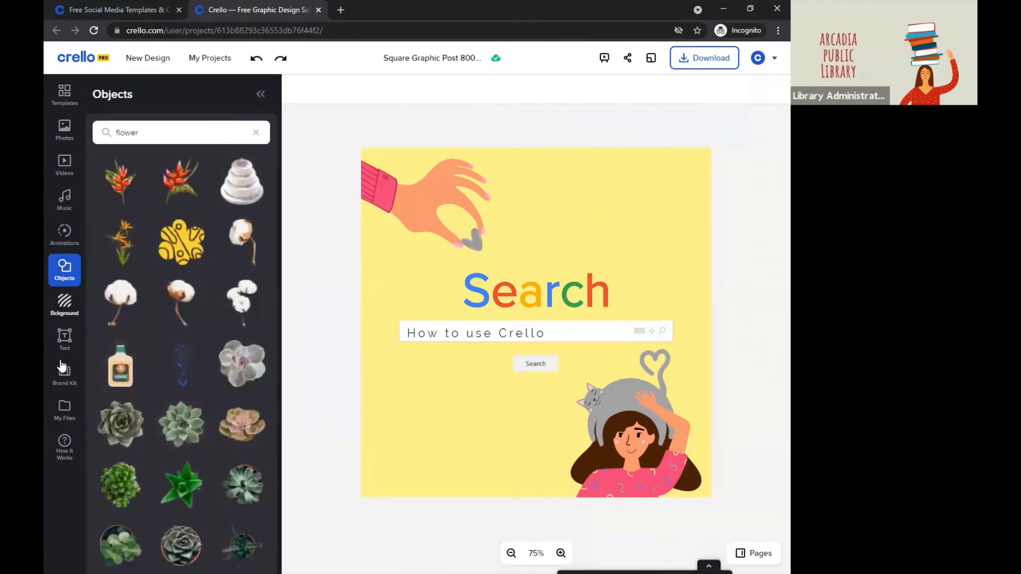
{"action": "left_click", "coordinate": [63, 340]}
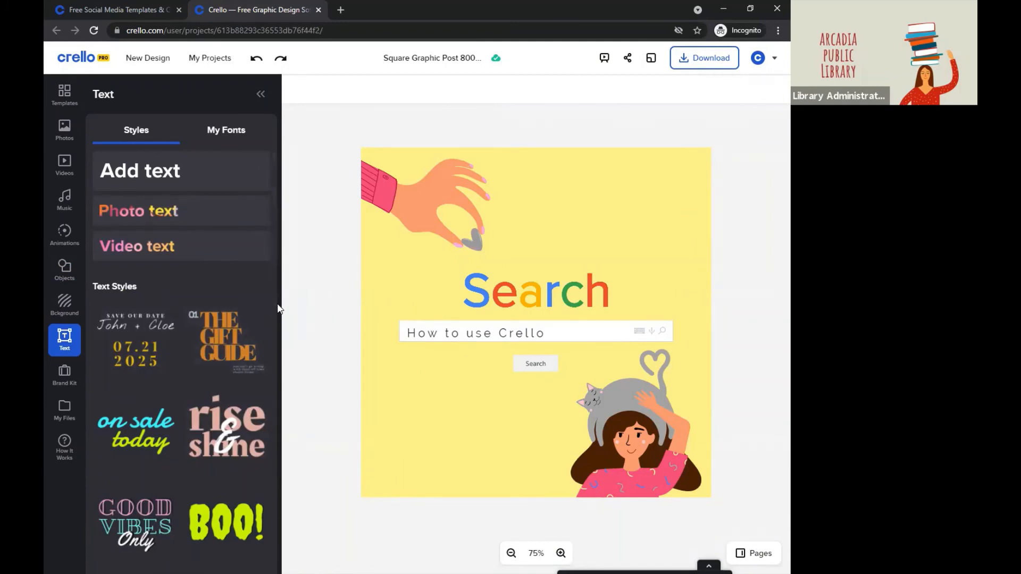
{"action": "left_click_drag", "start_coordinate": [273, 308], "coordinate": [286, 485]}
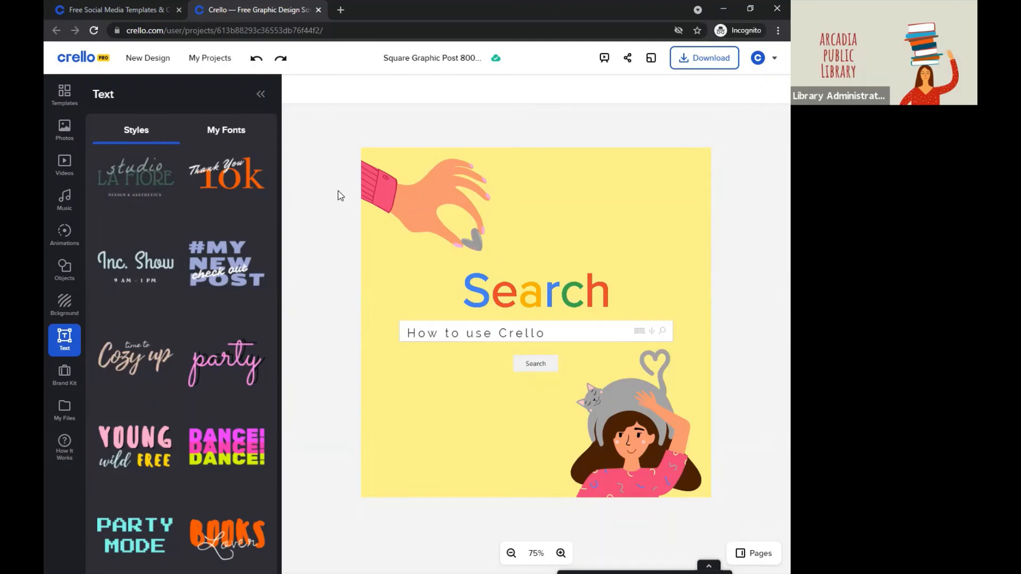
{"action": "left_click", "coordinate": [521, 333]}
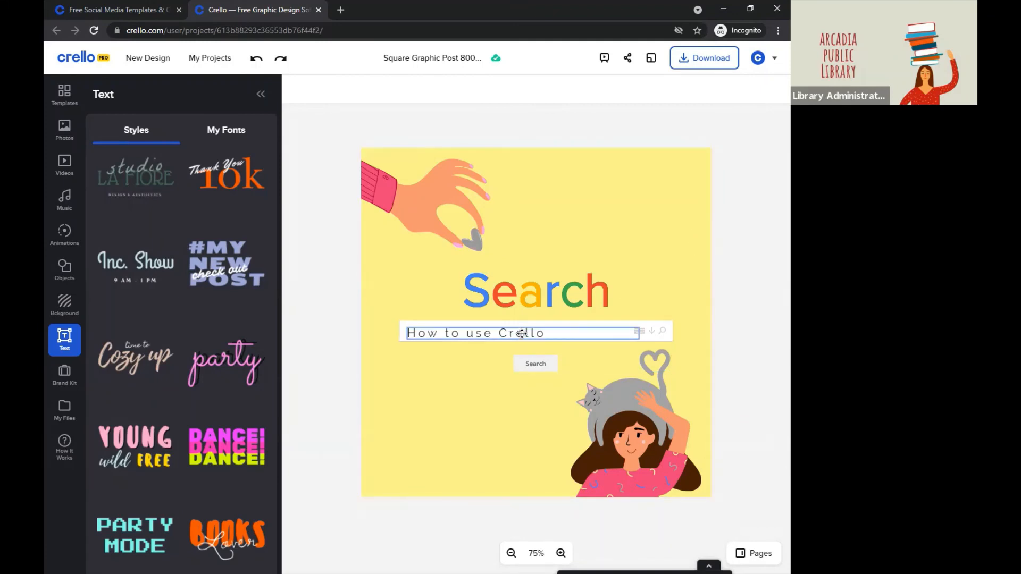
{"action": "left_click", "coordinate": [516, 291]}
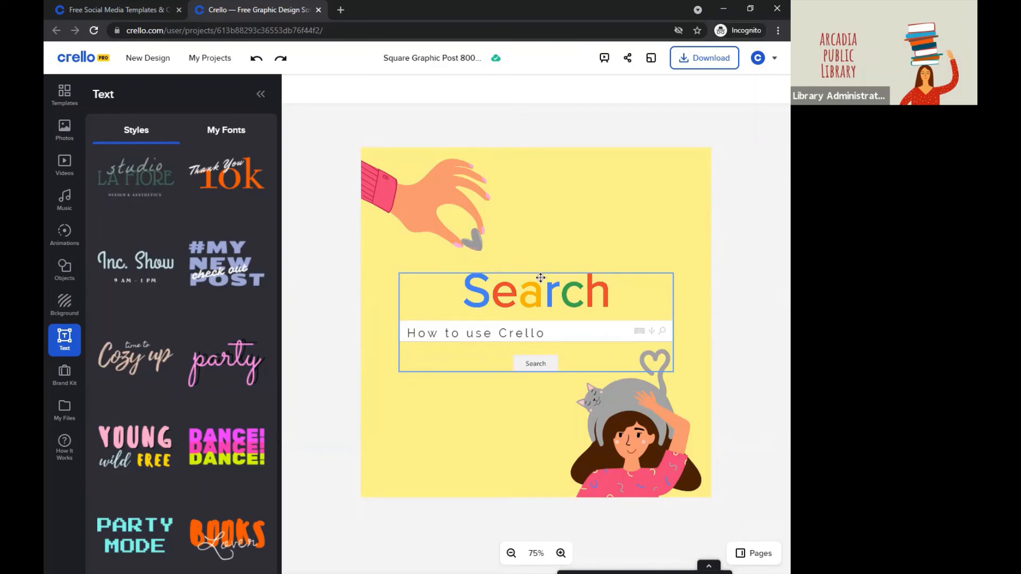
{"action": "left_click", "coordinate": [491, 331]}
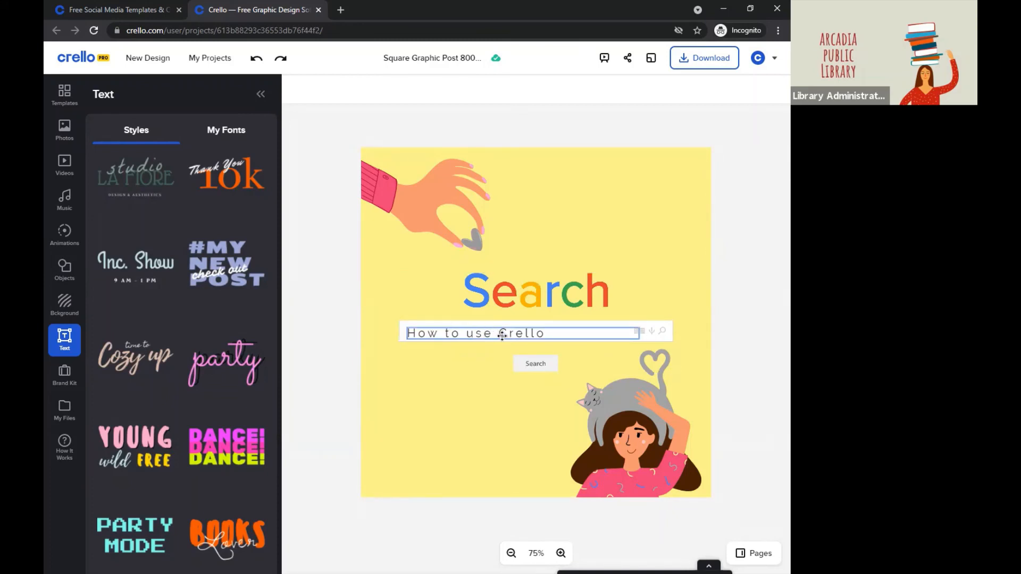
{"action": "left_click", "coordinate": [560, 333]}
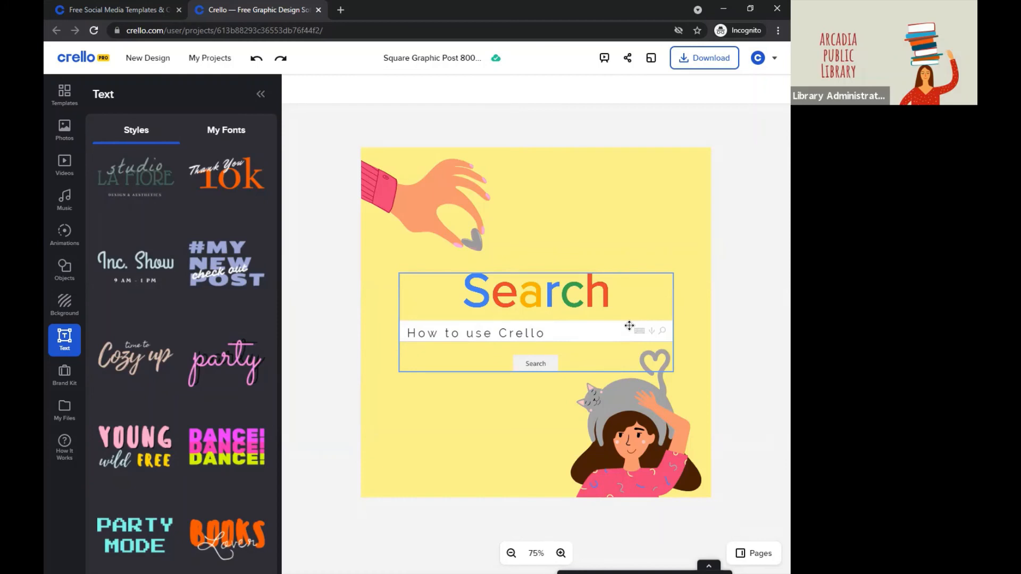
{"action": "left_click", "coordinate": [573, 341]}
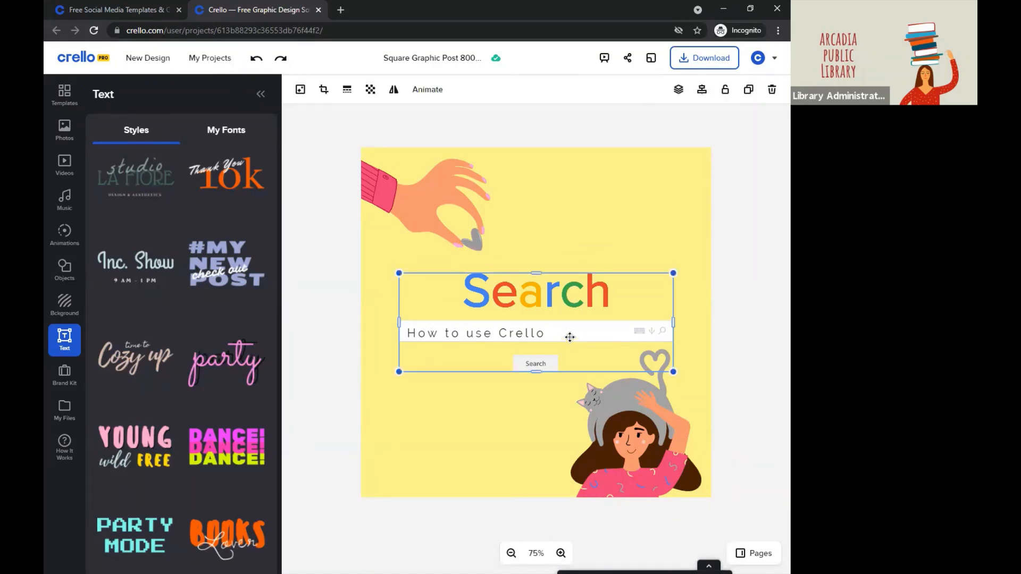
{"action": "left_click", "coordinate": [520, 338], "text": "shift"}
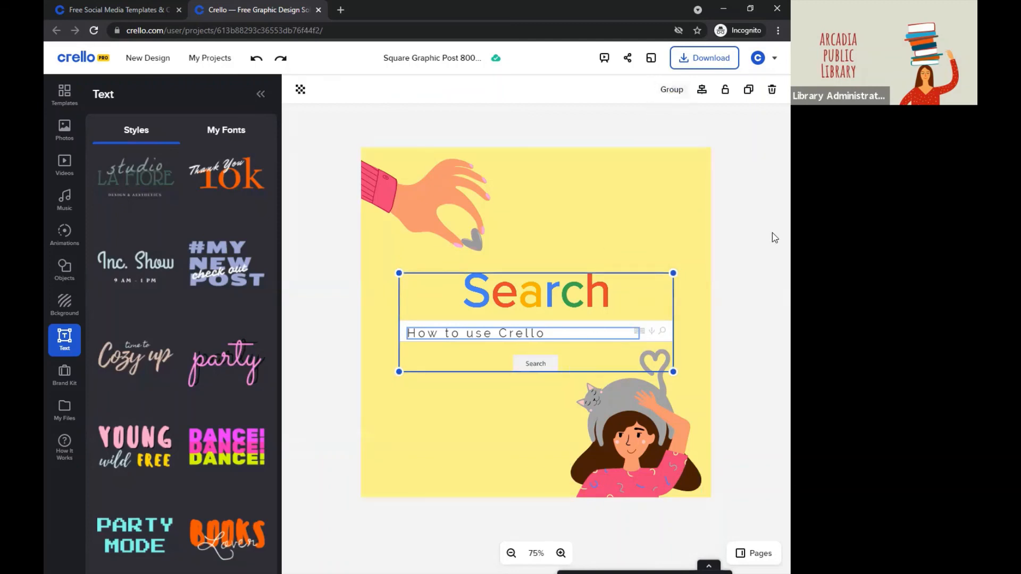
{"action": "left_click", "coordinate": [765, 246]}
- Group the "How to use Crello" text with the Search graphic behind it, and deselect the group
{"action": "left_click", "coordinate": [534, 333]}
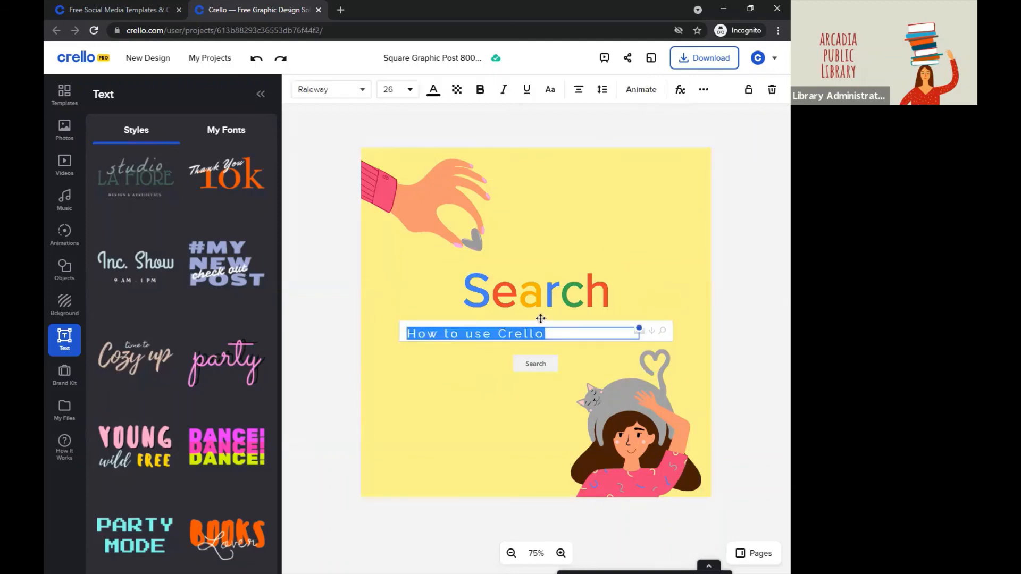
{"action": "left_click", "coordinate": [547, 295], "text": "shift"}
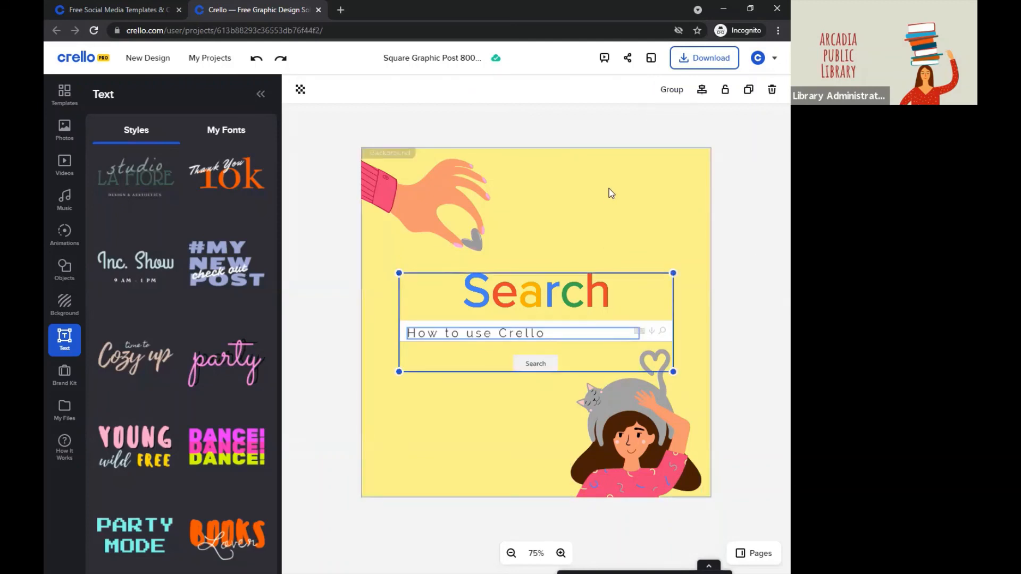
{"action": "left_click", "coordinate": [667, 91]}
{"action": "left_click", "coordinate": [742, 200]}
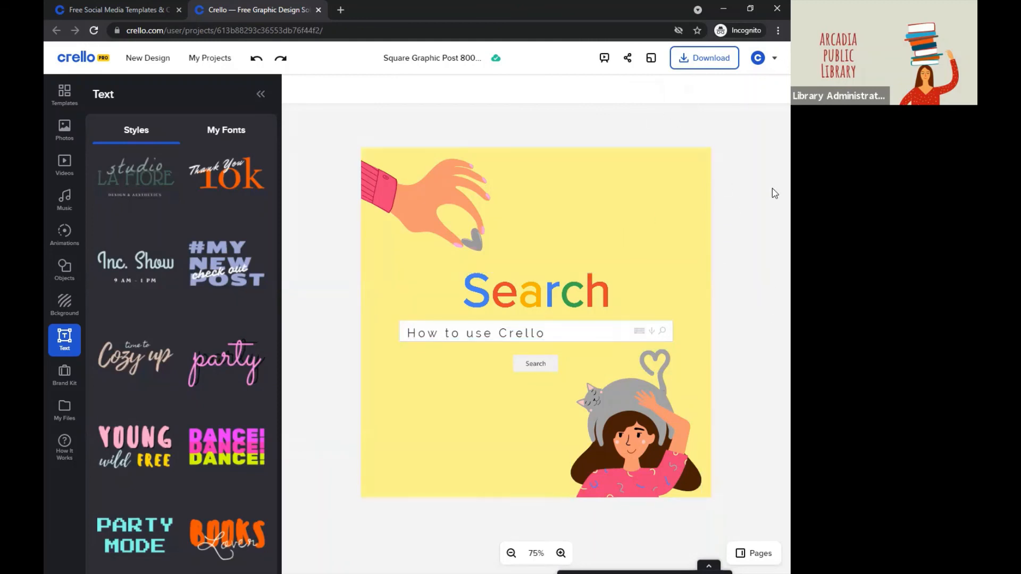
- Look through the available download formats, download the design as a PNG, and dismiss the confirmation
{"action": "left_click", "coordinate": [705, 54]}
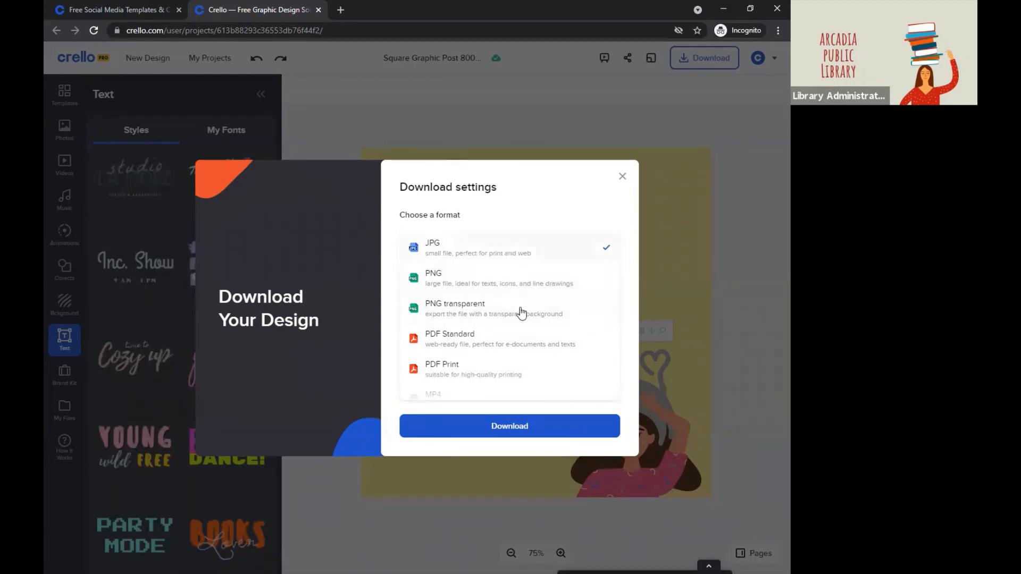
{"action": "scroll", "coordinate": [616, 372], "scroll_direction": "down", "scroll_amount": 2}
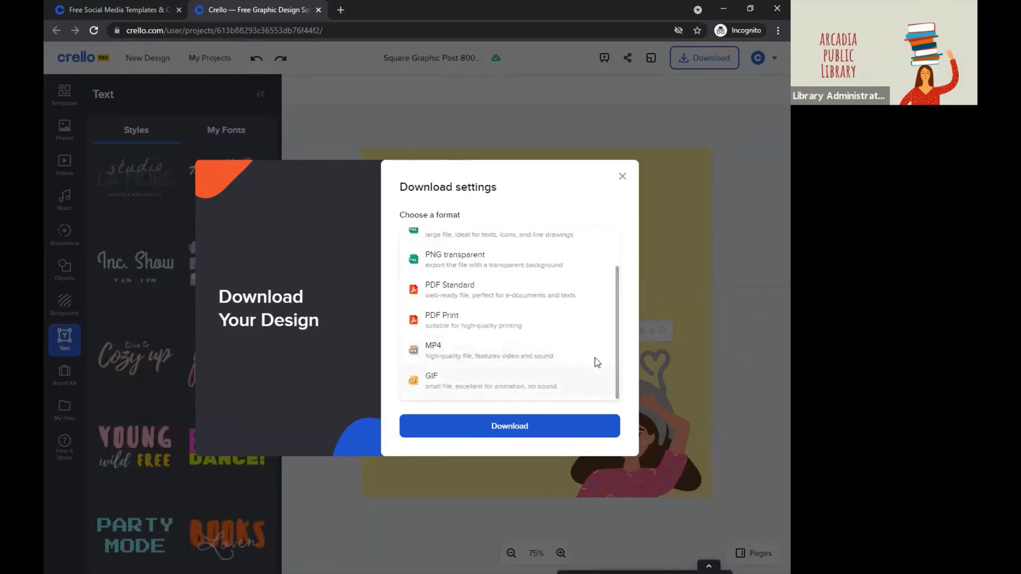
{"action": "left_click_drag", "start_coordinate": [618, 357], "coordinate": [619, 313]}
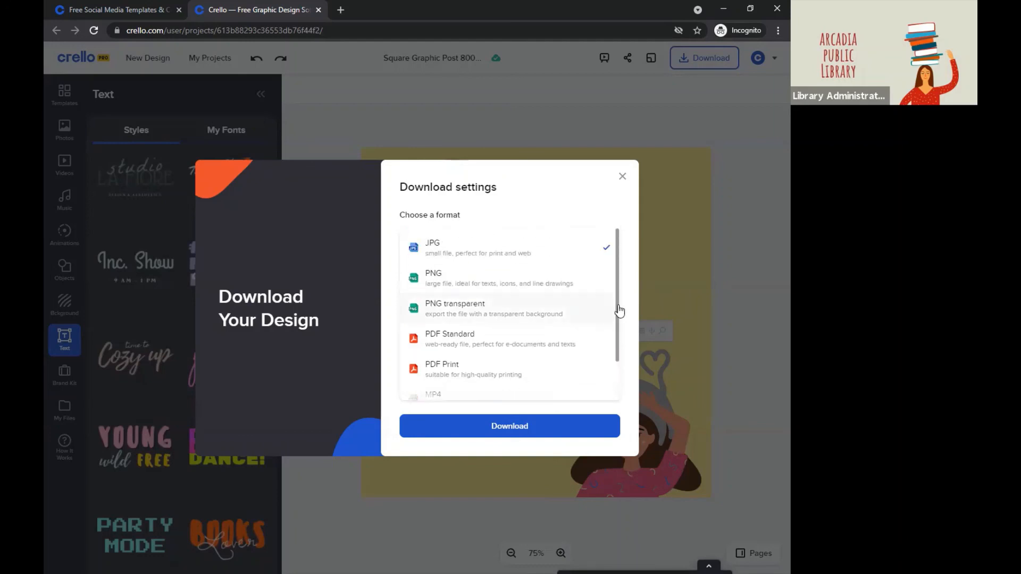
{"action": "left_click", "coordinate": [477, 283]}
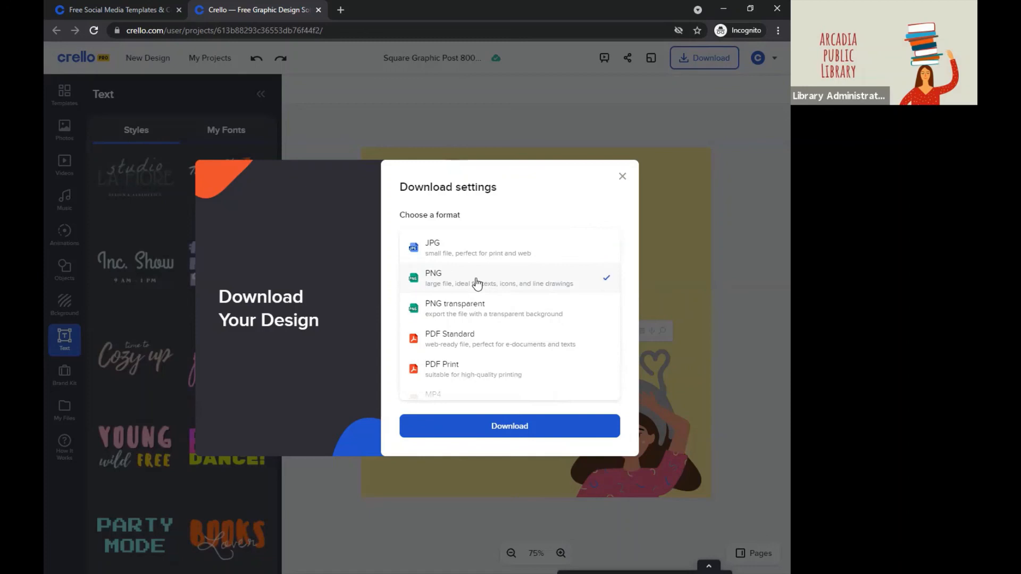
{"action": "left_click", "coordinate": [484, 435]}
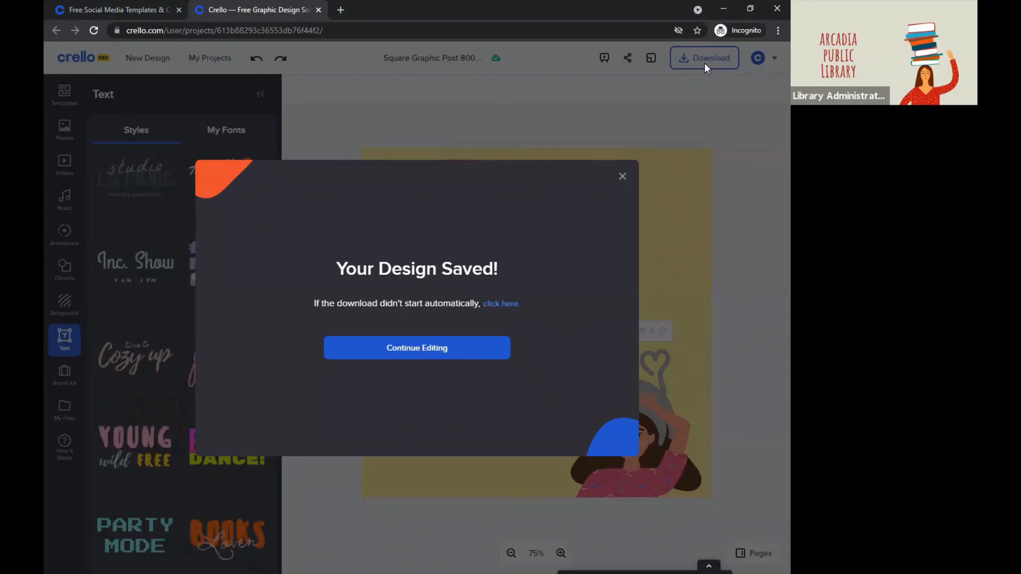
{"action": "left_click", "coordinate": [622, 176]}
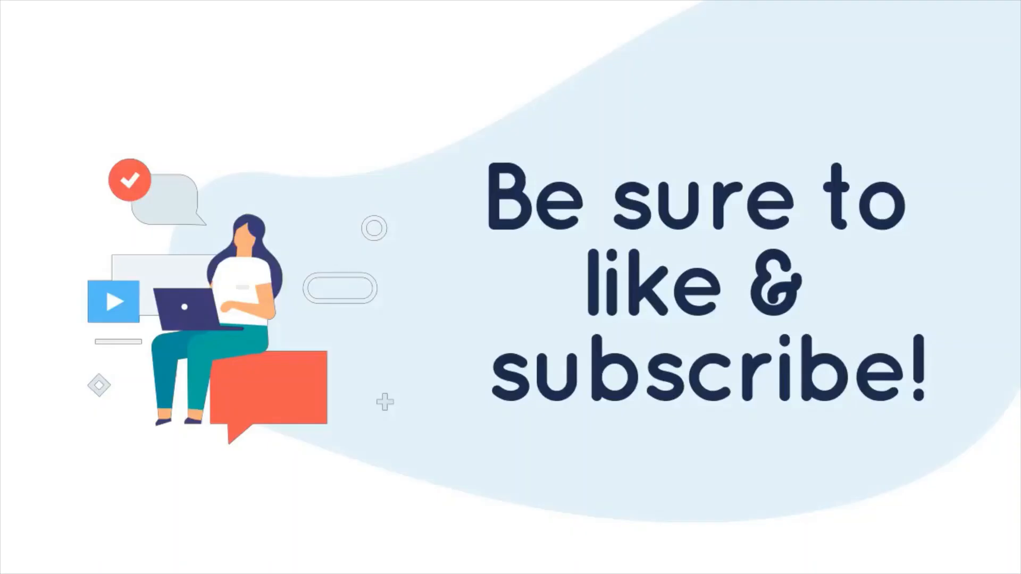